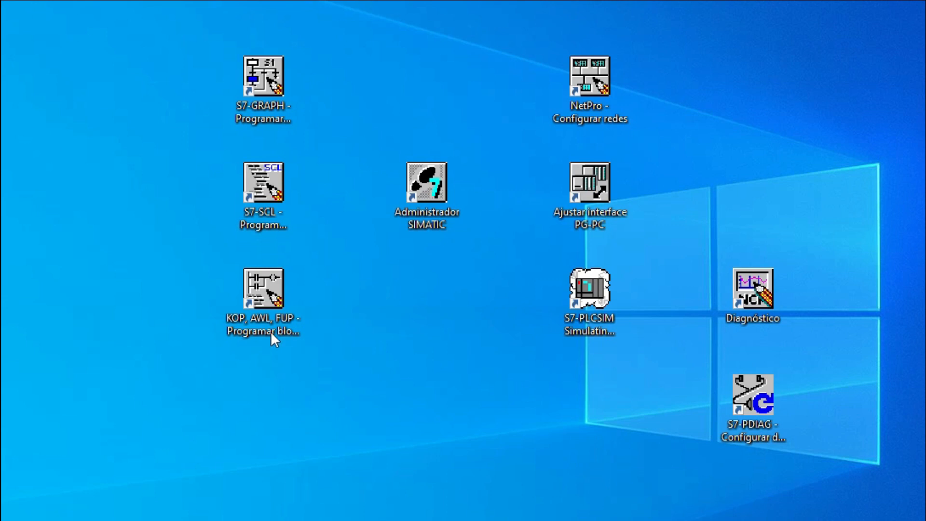
# Look over the desktop shortcuts for the STEP 7 block editors, network configuration, PG-PC interface, simulation and diagnostic tools.
pyautogui.click(262, 289)
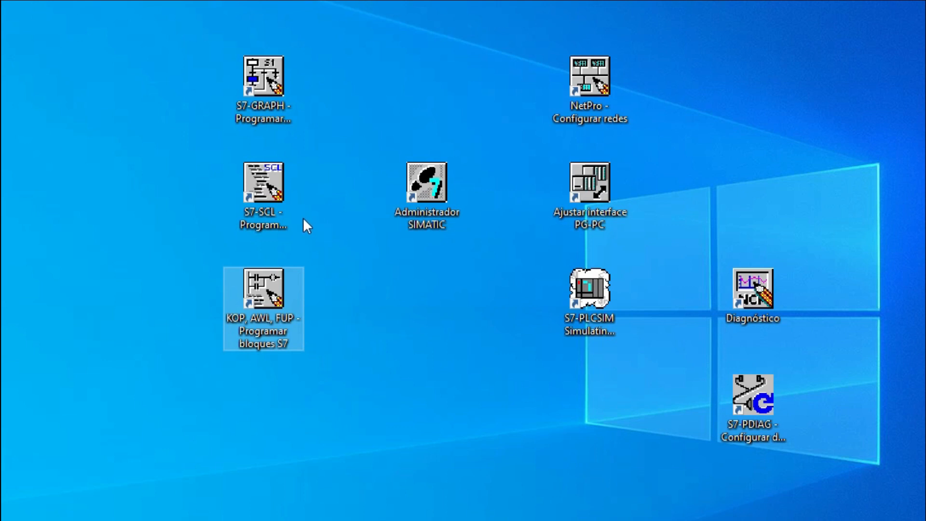
pyautogui.click(274, 184)
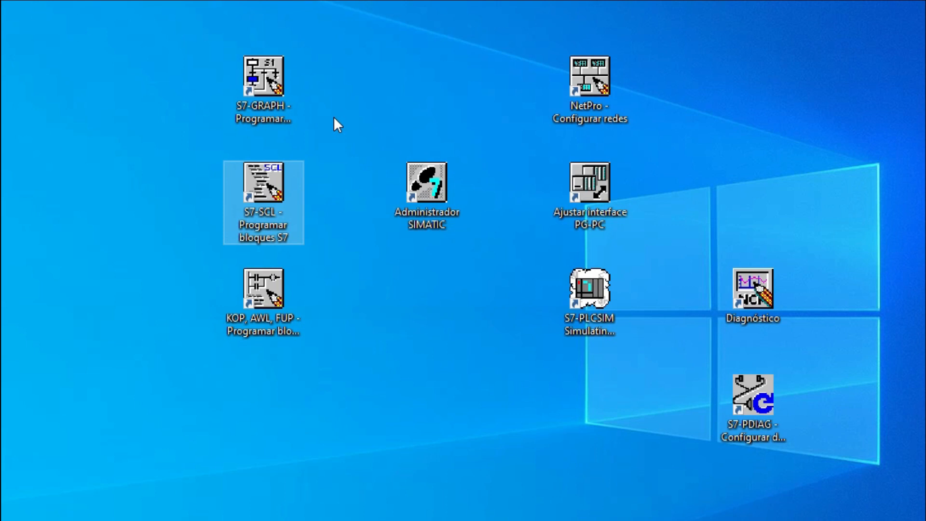
pyautogui.click(269, 113)
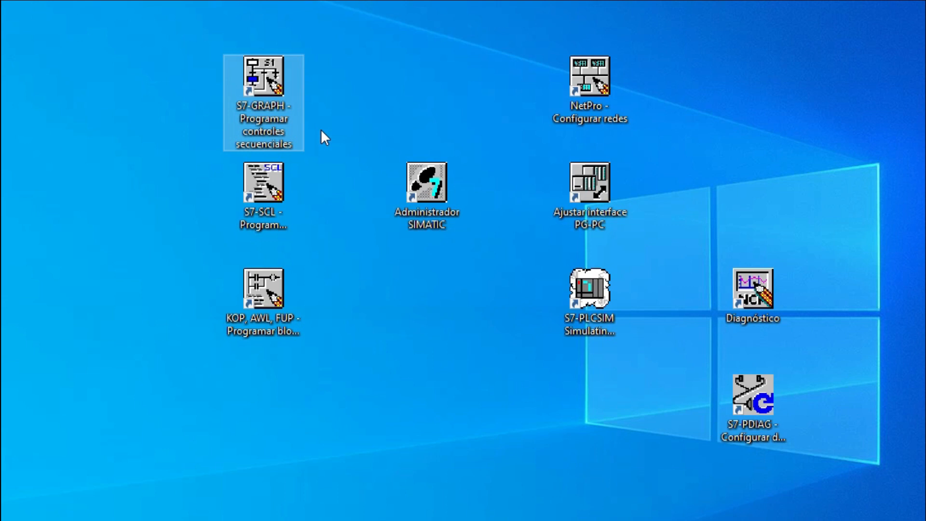
pyautogui.click(272, 280)
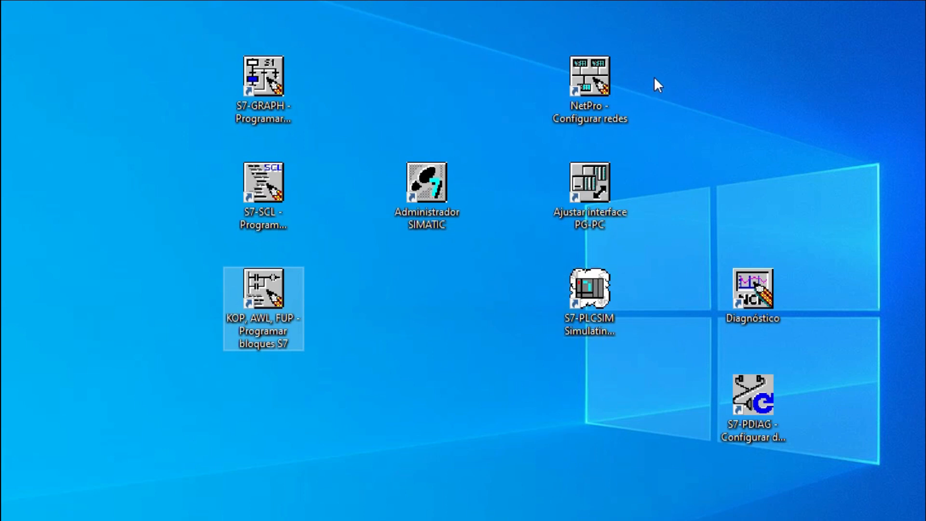
pyautogui.click(593, 71)
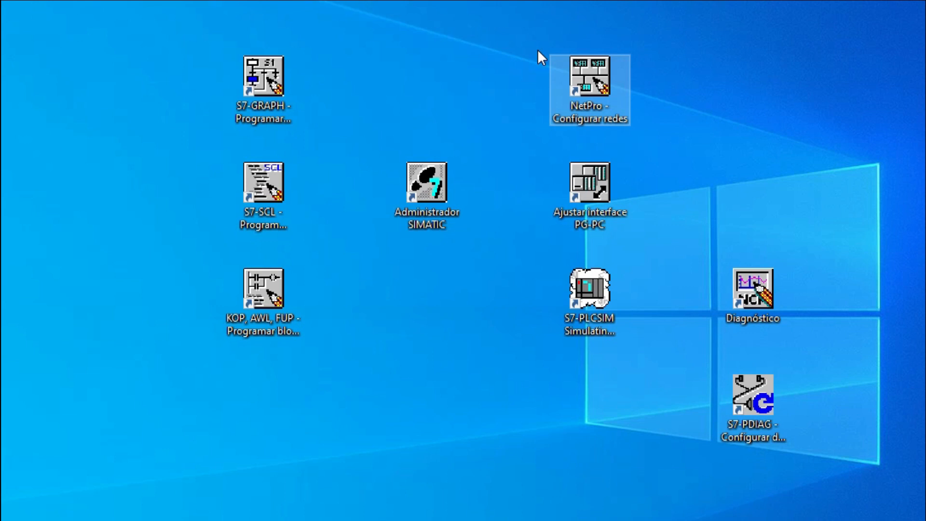
pyautogui.click(591, 181)
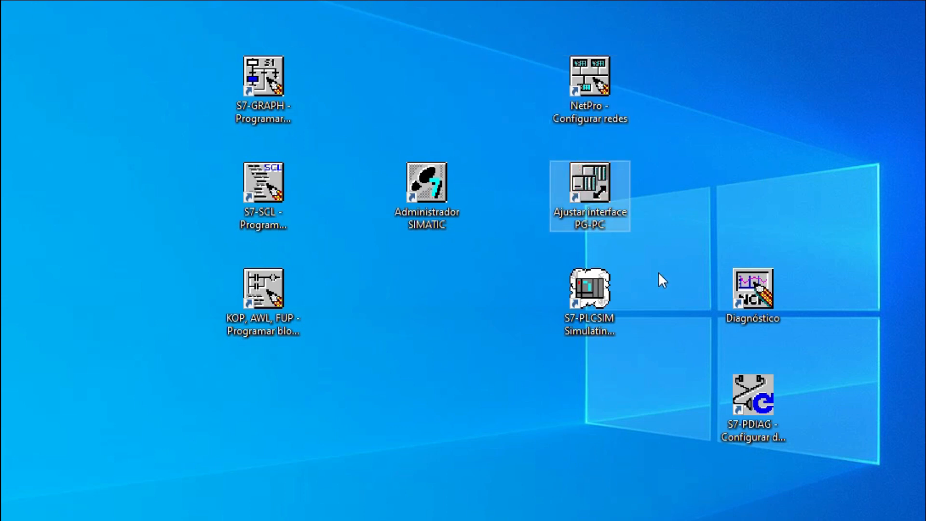
pyautogui.click(603, 302)
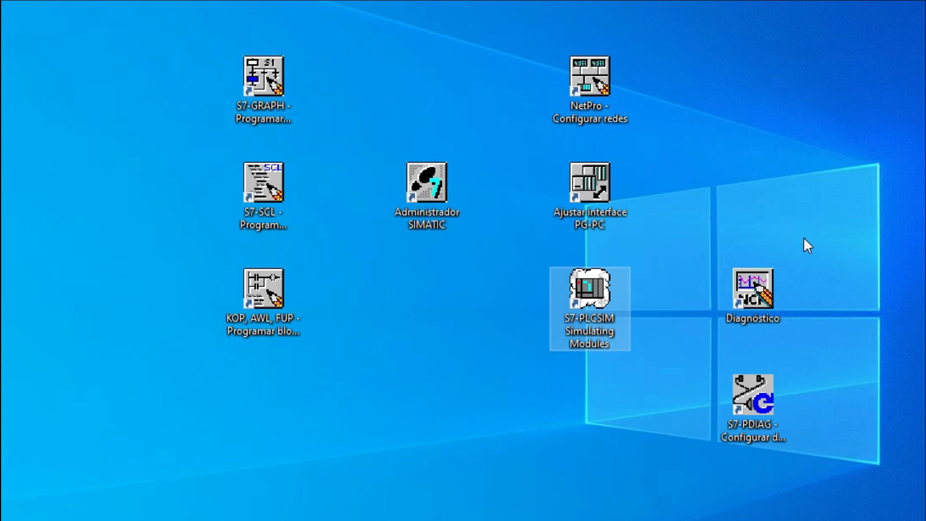
pyautogui.click(770, 284)
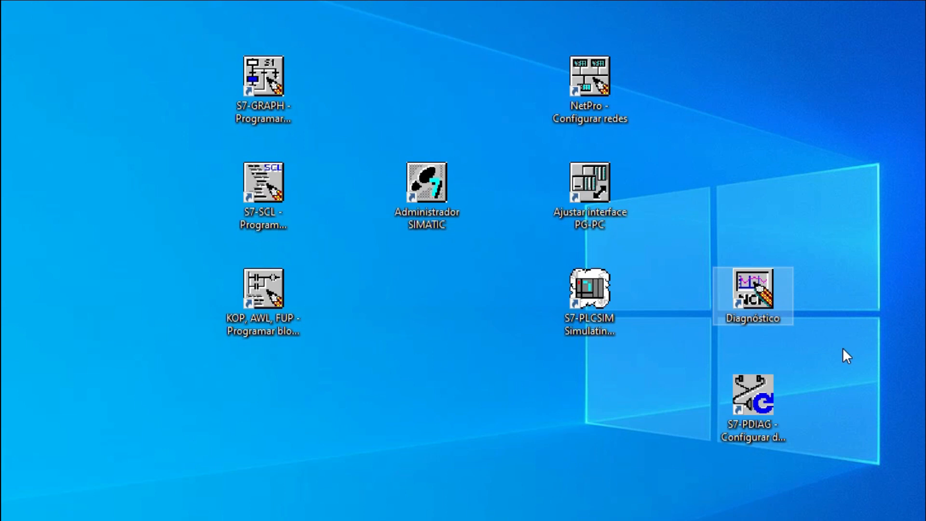
pyautogui.click(756, 409)
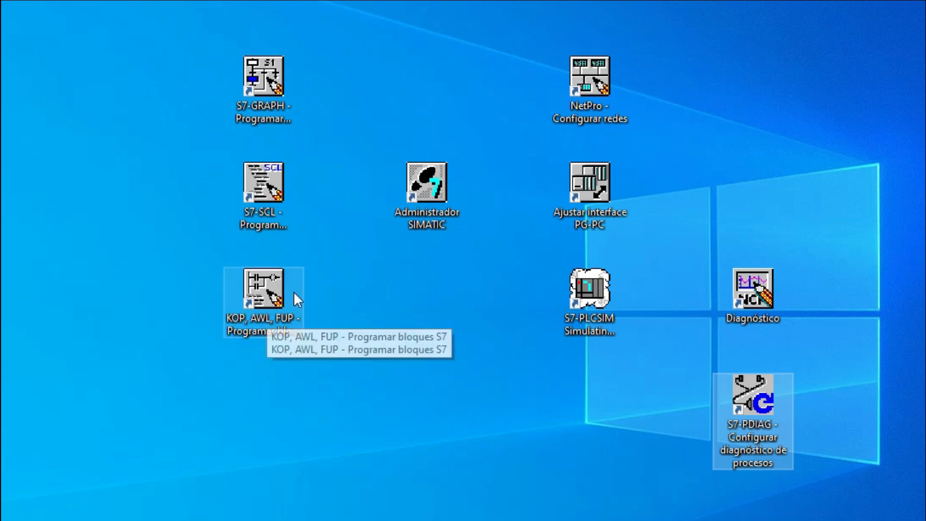
# Open SIMATIC Manager and start the new project wizard, going on to the CPU selection.
pyautogui.click(415, 200)
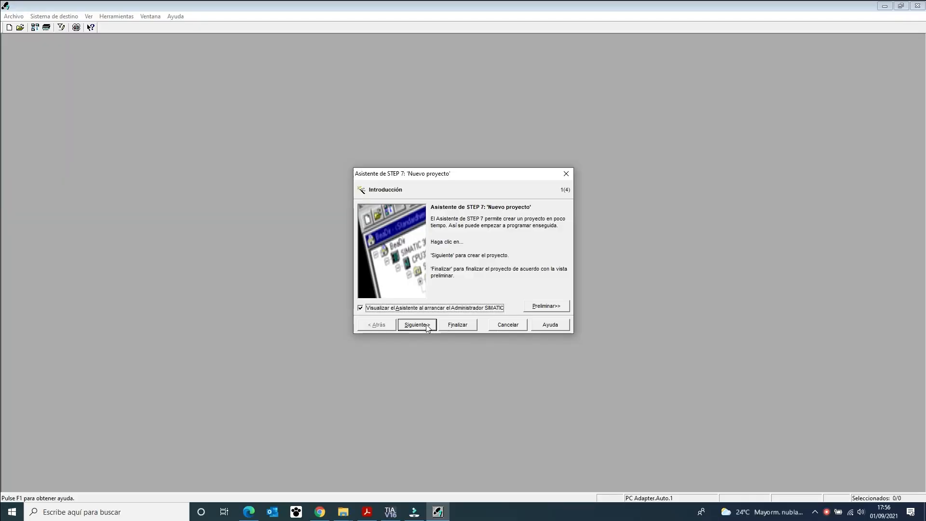
pyautogui.click(426, 327)
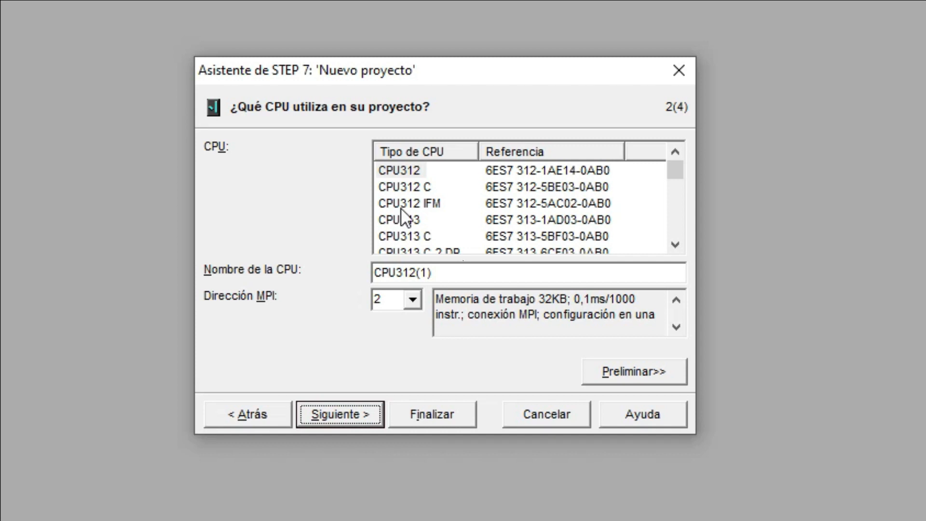
# Look through the offered CPU types, including the CPU314 C-2 models and the CPU315, and the MPI address choices.
pyautogui.scroll(-4, 397, 212)
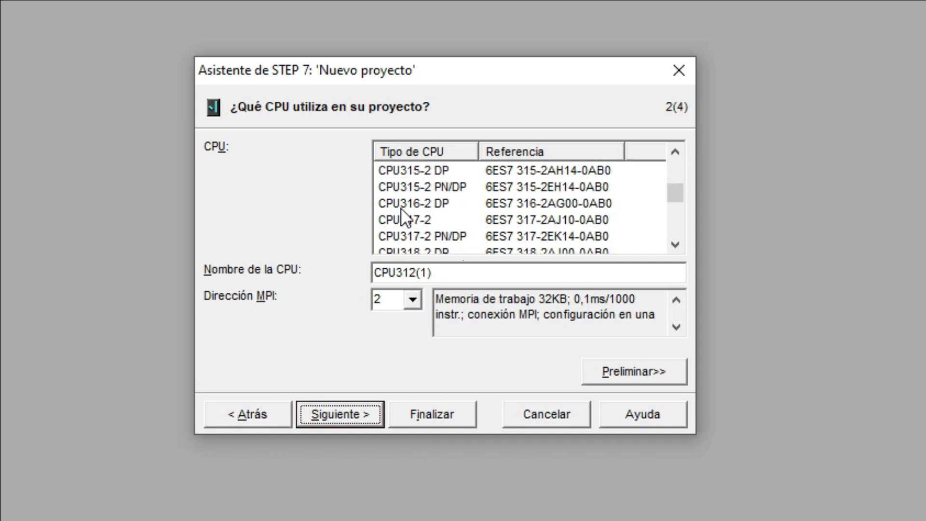
pyautogui.scroll(-1, 404, 218)
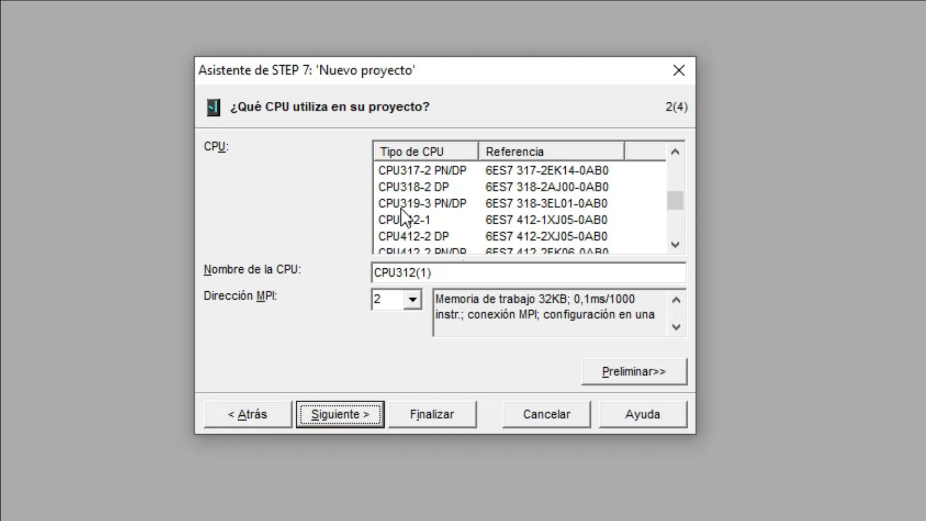
pyautogui.scroll(3, 404, 217)
pyautogui.click(398, 203)
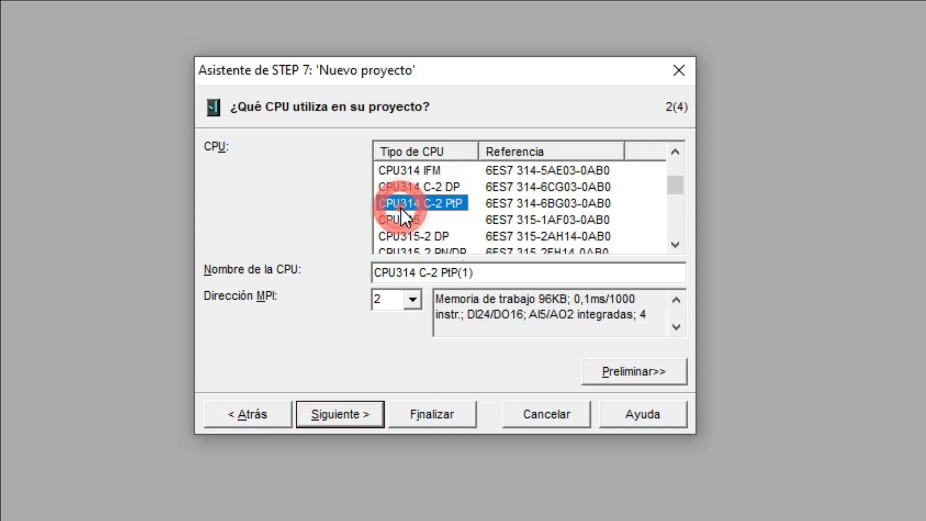
pyautogui.click(437, 186)
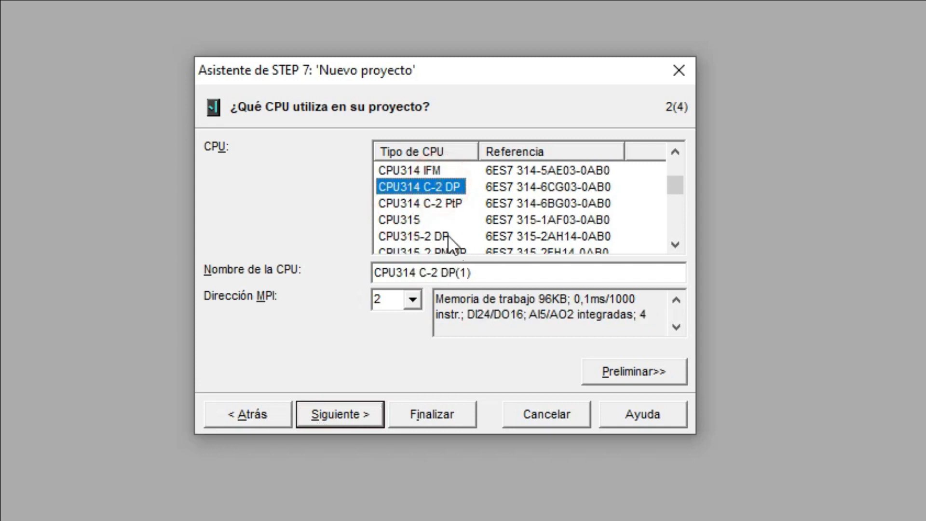
pyautogui.click(411, 225)
pyautogui.scroll(-1, 414, 231)
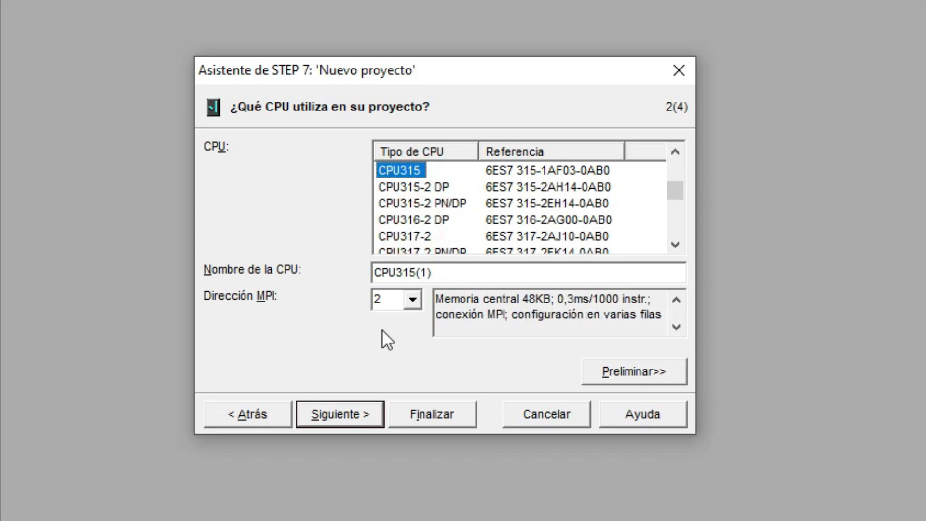
pyautogui.click(412, 296)
pyautogui.click(412, 296)
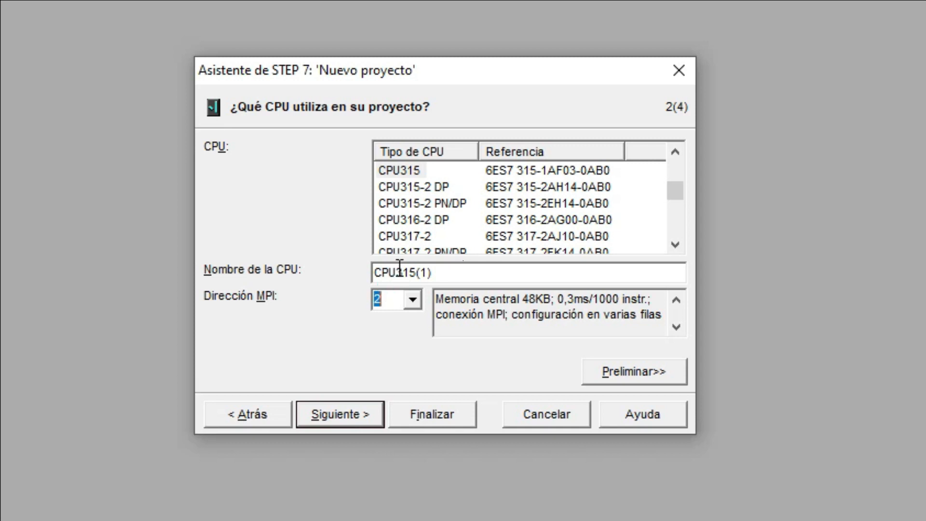
# Choose the CPU315-2 PN/DP with MPI address 2 for the project and continue to the block selection.
pyautogui.click(436, 219)
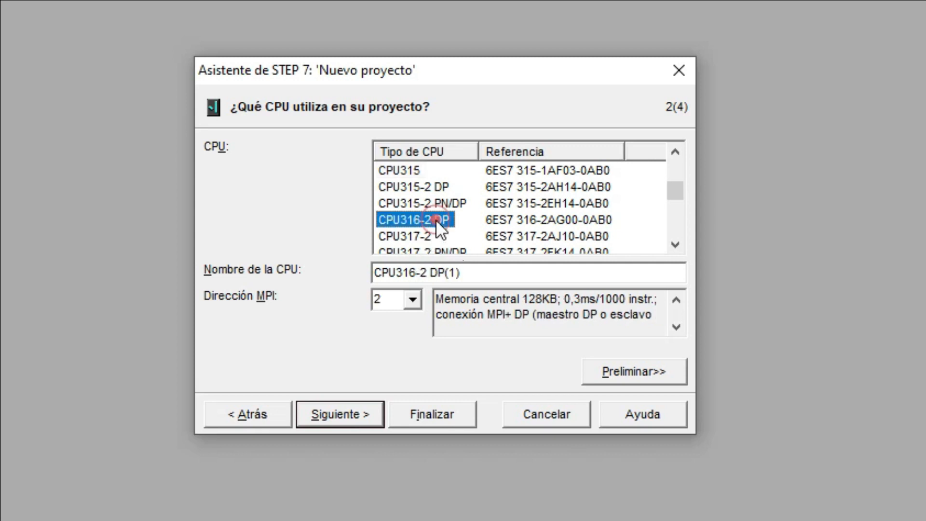
pyautogui.click(440, 201)
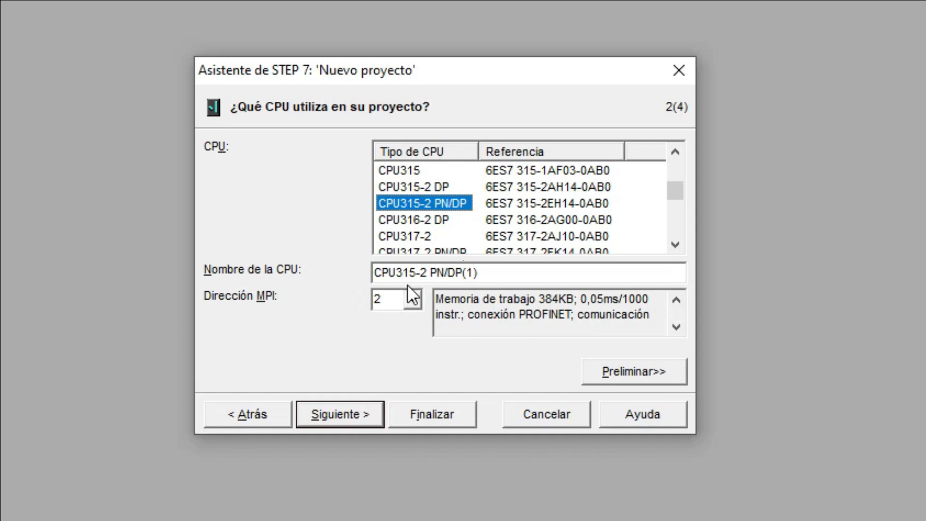
pyautogui.click(412, 298)
pyautogui.click(412, 298)
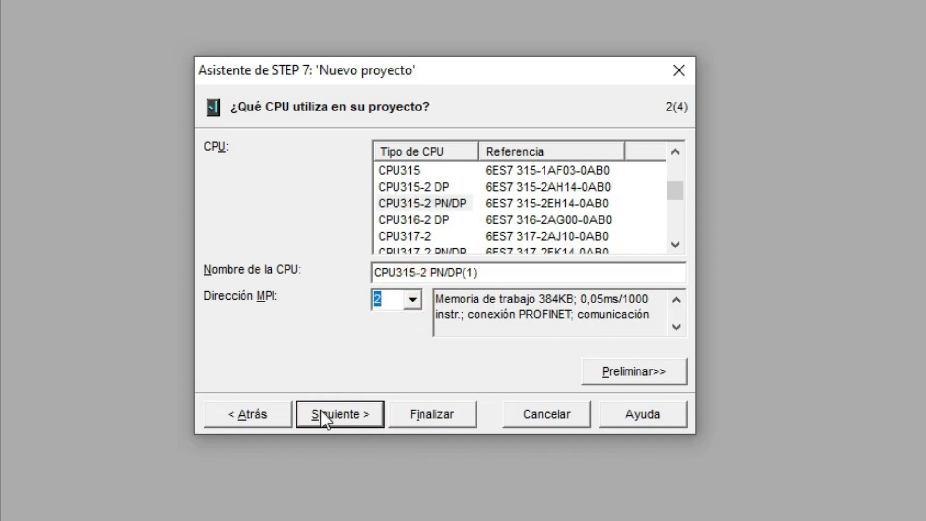
pyautogui.click(346, 422)
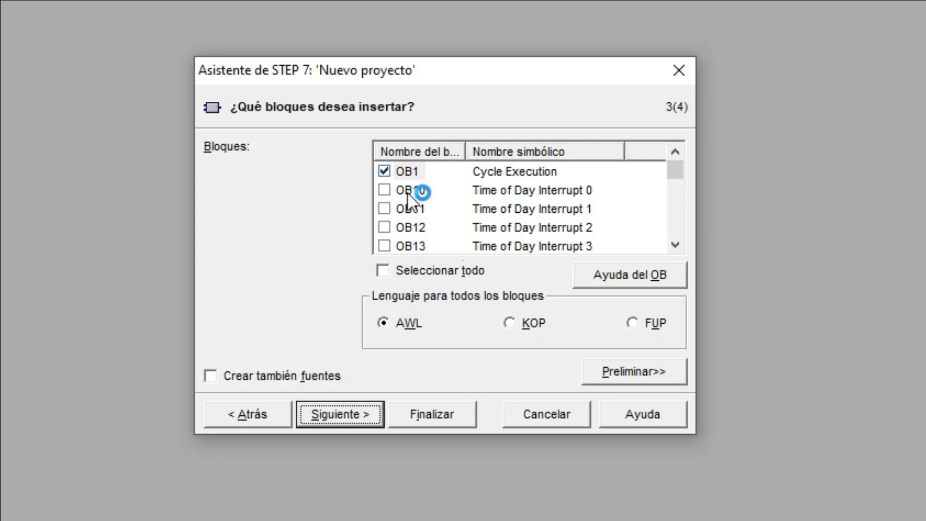
# Review the available organization blocks, keep only OB1, and set KOP as the language for all blocks.
pyautogui.scroll(-9, 451, 201)
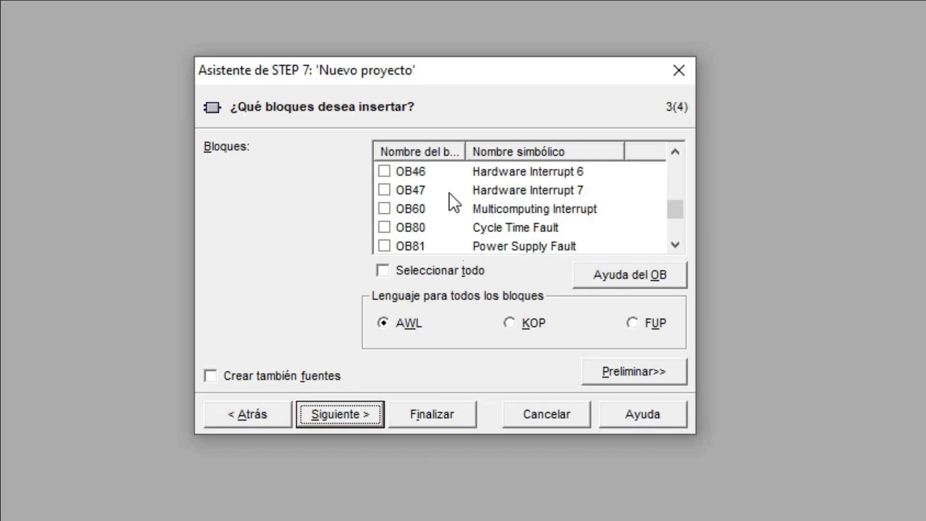
pyautogui.scroll(-4, 453, 203)
pyautogui.scroll(13, 451, 200)
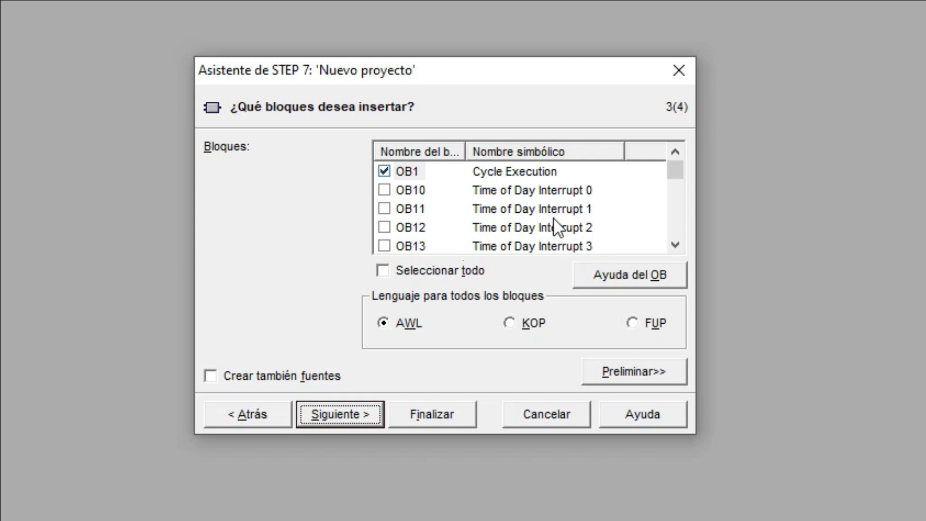
pyautogui.scroll(-5, 536, 208)
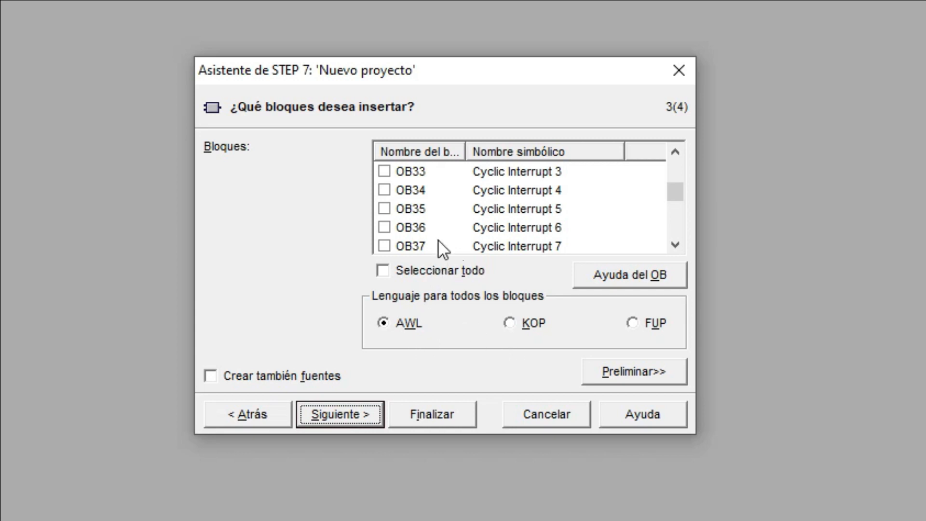
pyautogui.scroll(6, 438, 222)
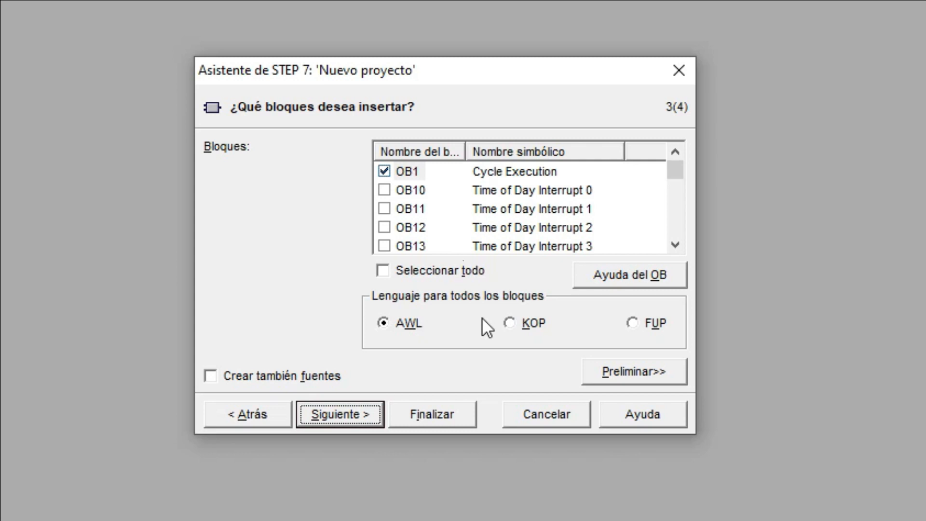
pyautogui.click(515, 327)
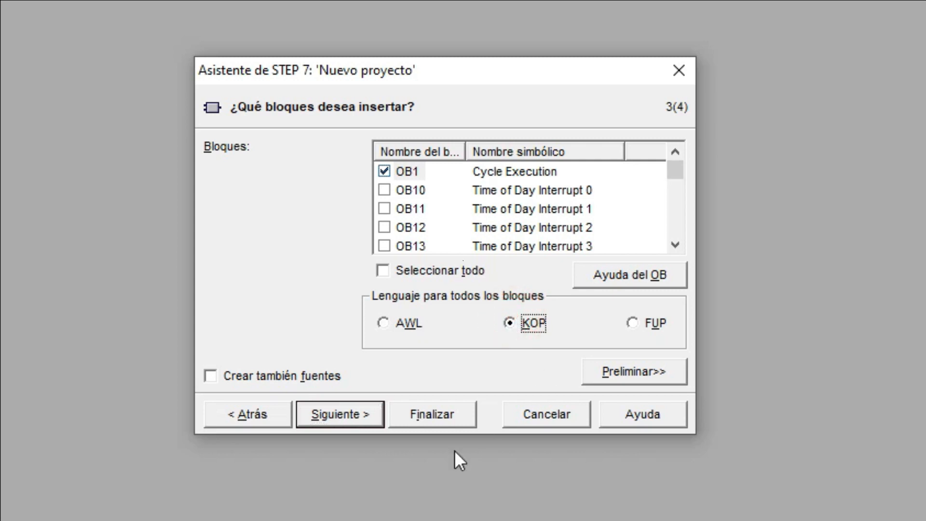
pyautogui.click(351, 415)
# Name the new project tutorial1 and create it.
pyautogui.click(449, 152)
pyautogui.doubleClick(437, 153)
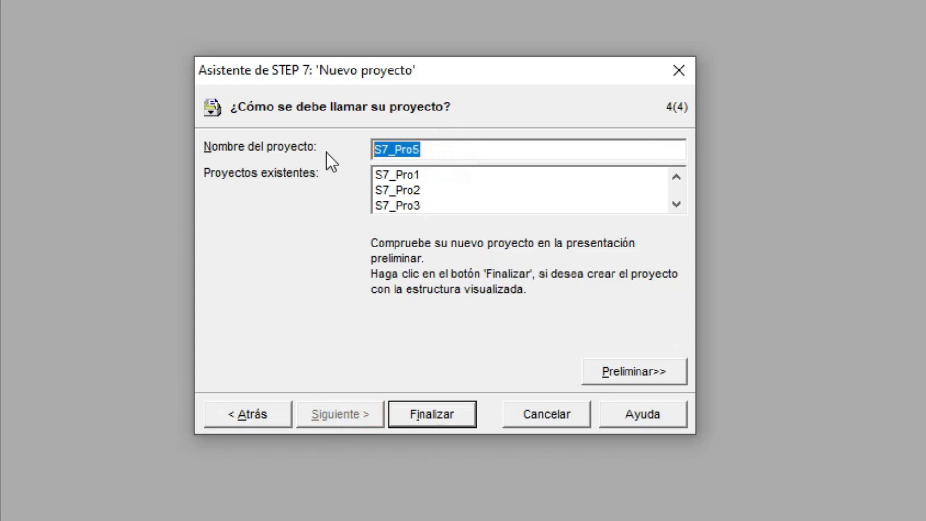
pyautogui.write('tutorial1')
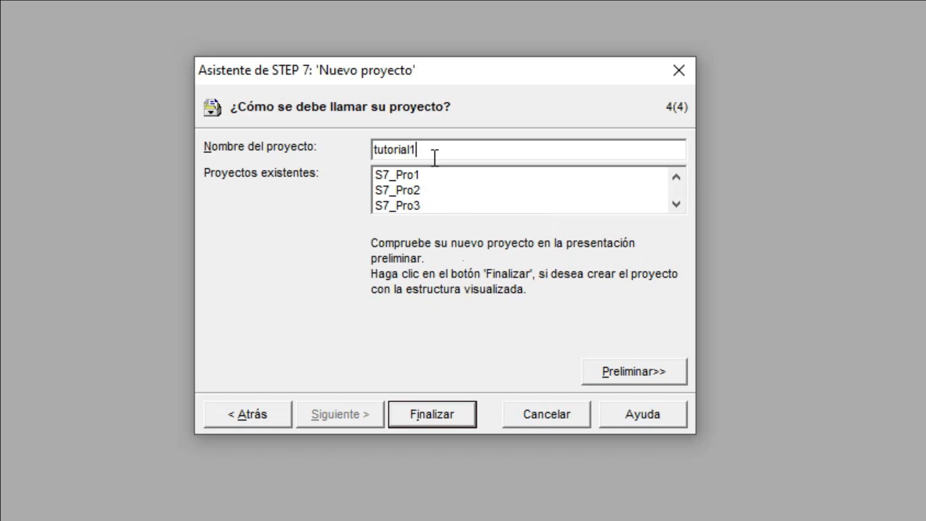
pyautogui.click(444, 415)
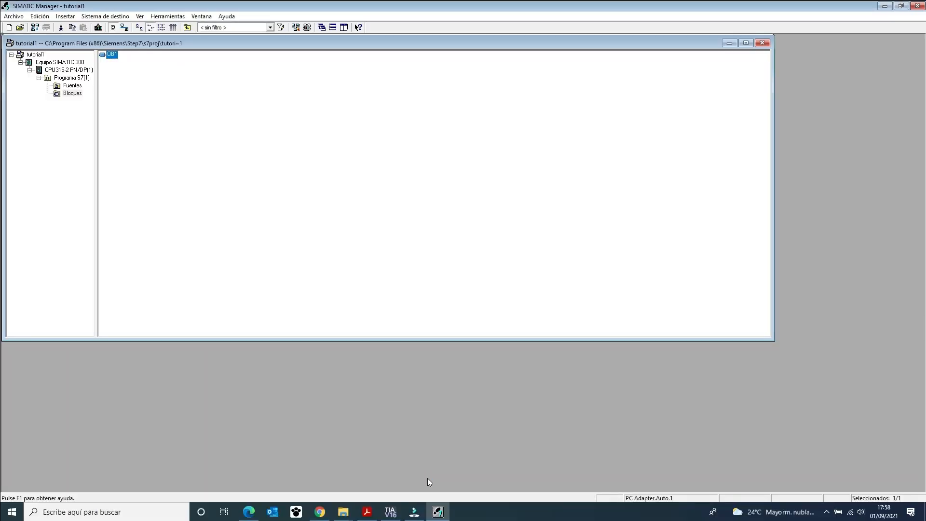
# Examine the contents of the CPU, S7 program and blocks folder in the project tree.
pyautogui.click(70, 70)
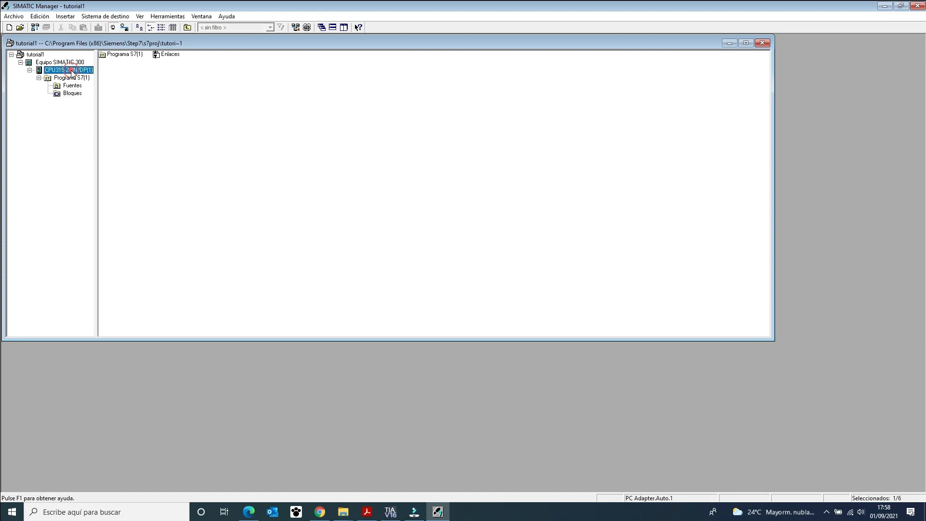
pyautogui.click(71, 78)
pyautogui.click(75, 92)
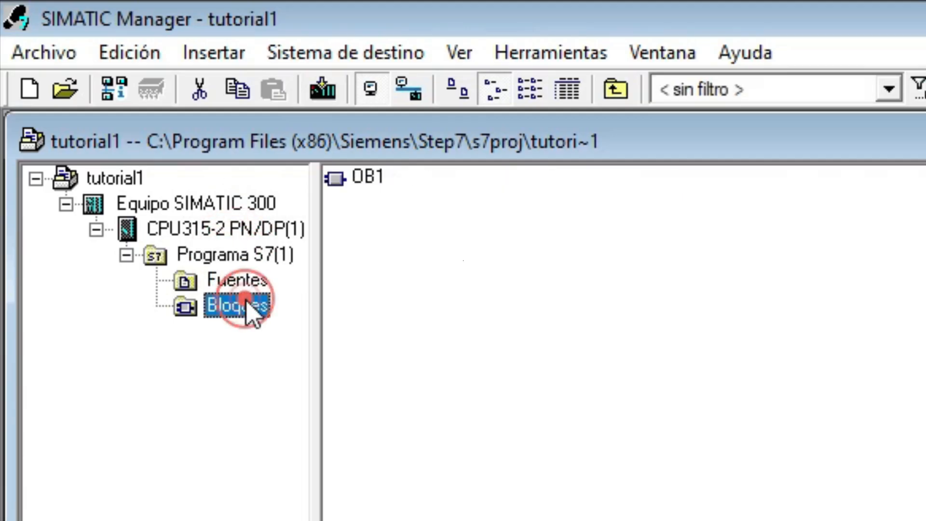
pyautogui.click(223, 228)
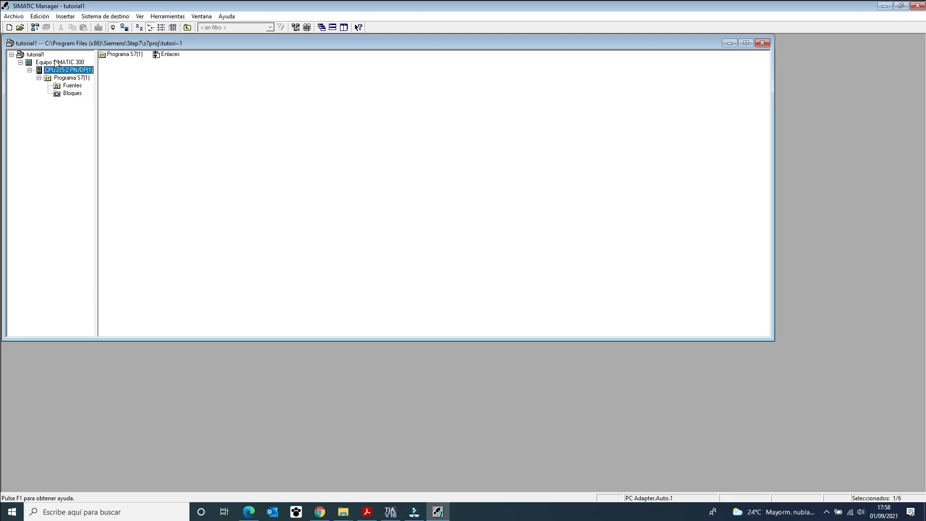
# Delete the SIMATIC 300 station from tutorial1, declining to delete its S7 program, and close the project.
pyautogui.click(181, 205)
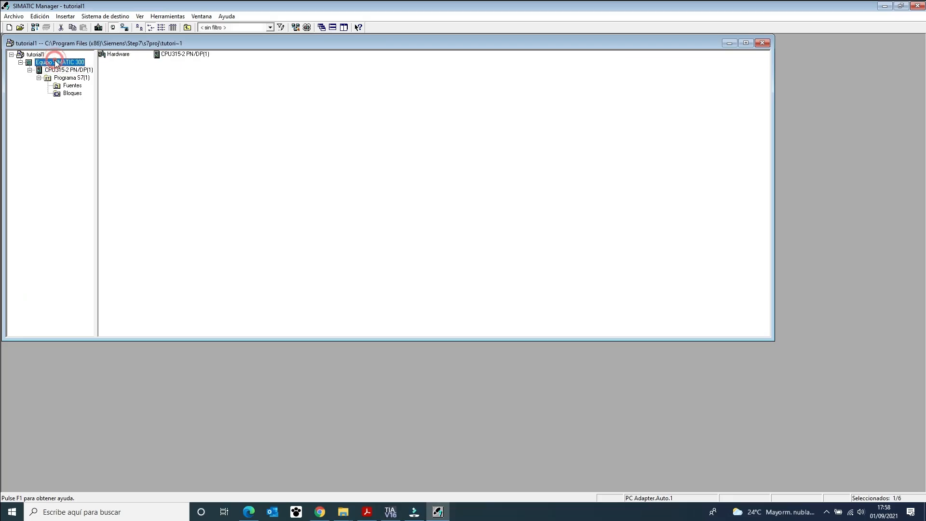
pyautogui.rightClick(55, 62)
pyautogui.click(86, 112)
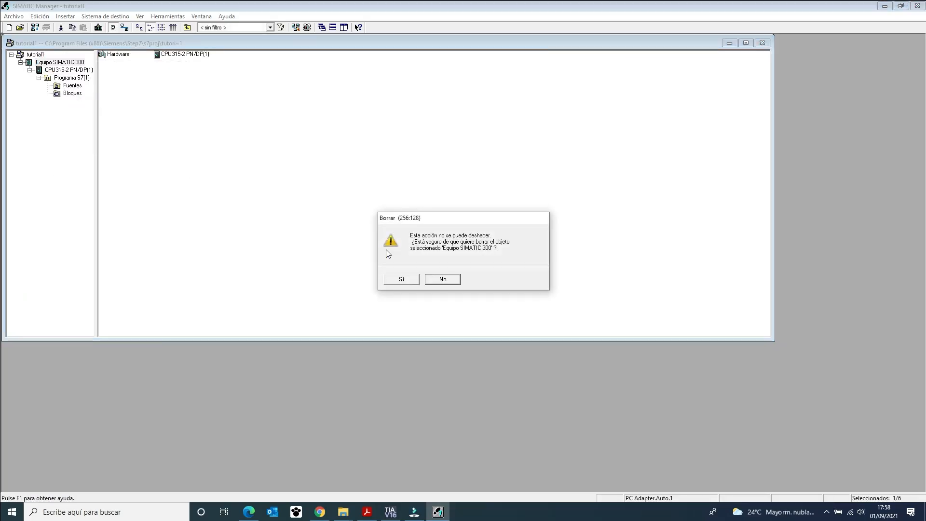
pyautogui.click(405, 281)
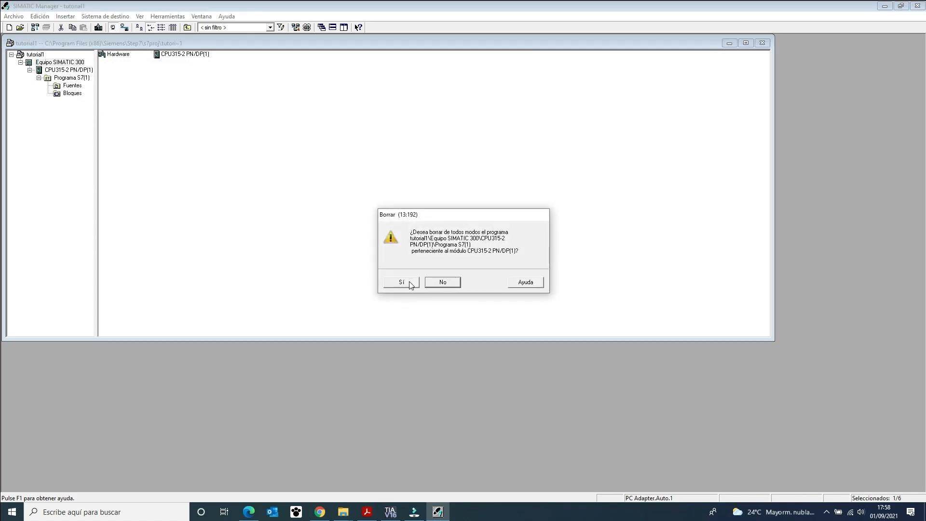
pyautogui.click(450, 284)
pyautogui.click(761, 43)
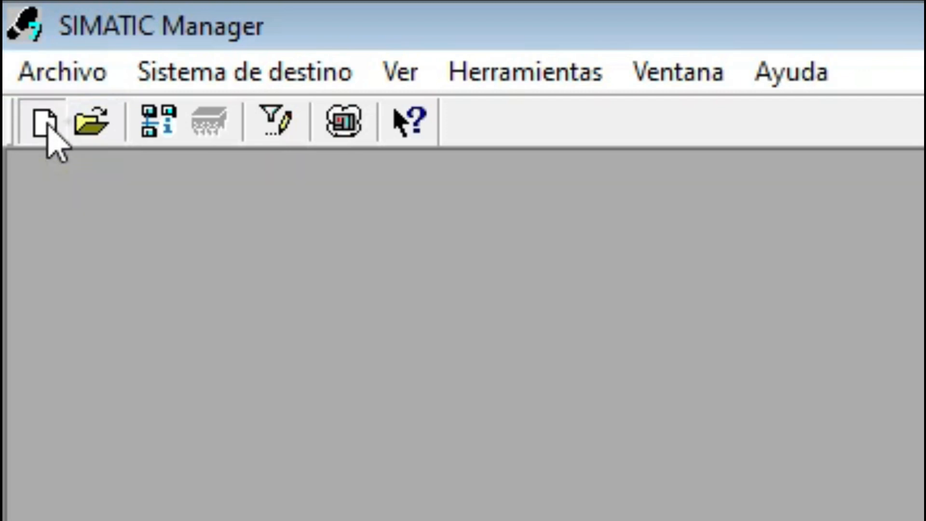
# Start a new user project of type Proyecto and try to create it with the name tutorial1.
pyautogui.click(47, 123)
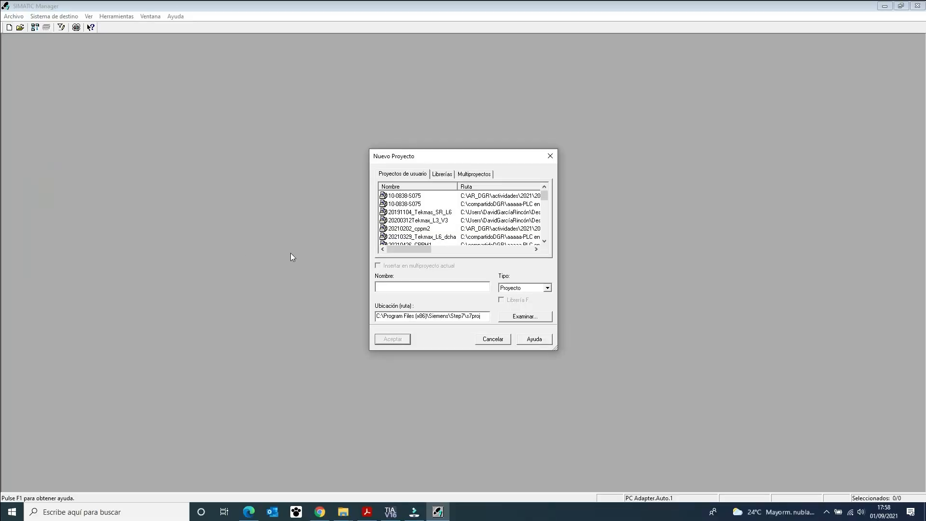
pyautogui.moveTo(419, 156); pyautogui.dragTo(291, 102)
pyautogui.click(260, 233)
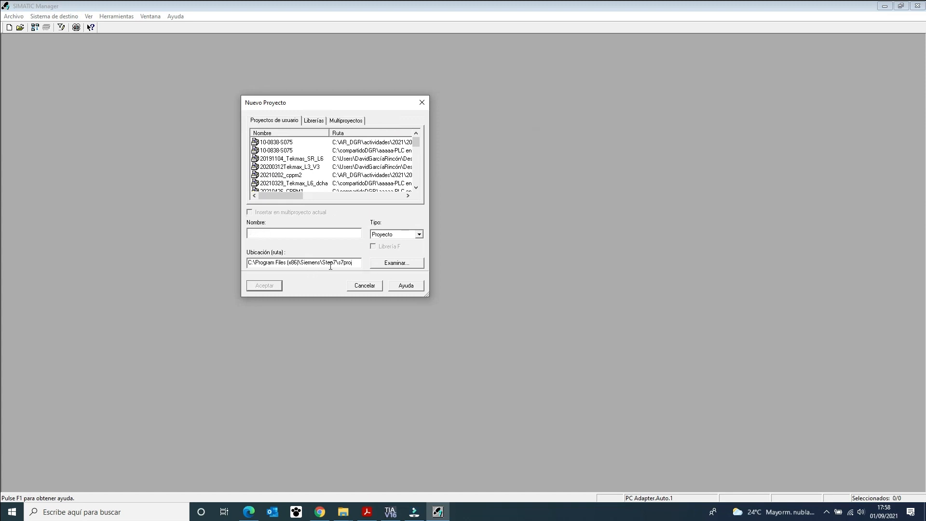
pyautogui.click(320, 235)
pyautogui.write('tutorial1')
pyautogui.click(278, 287)
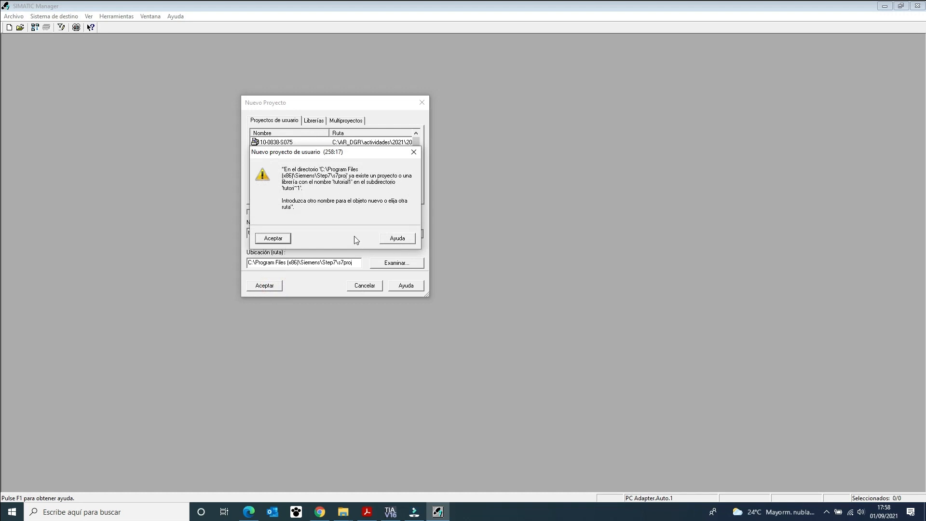
# Change the new project's name to tutorial3 and create it.
pyautogui.click(273, 238)
pyautogui.click(282, 232)
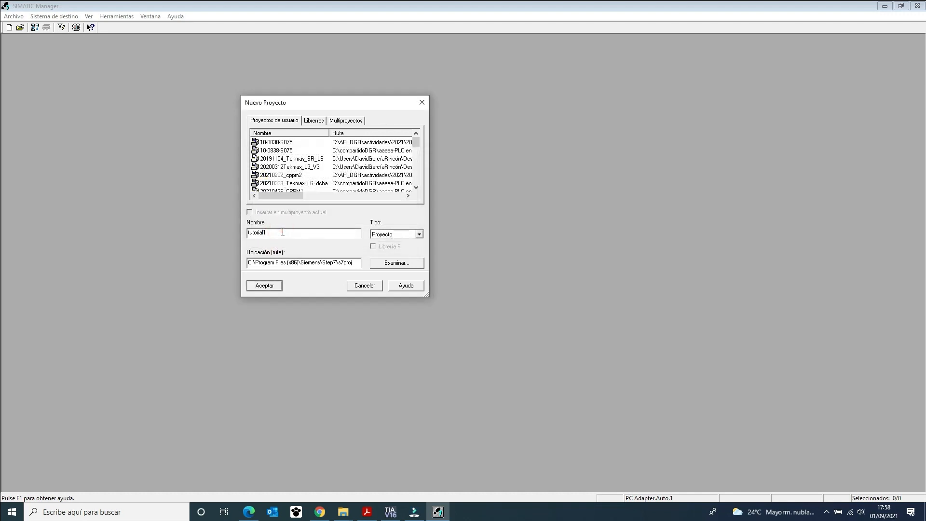
pyautogui.press('BackSpace')
pyautogui.write('3')
pyautogui.press('Return')
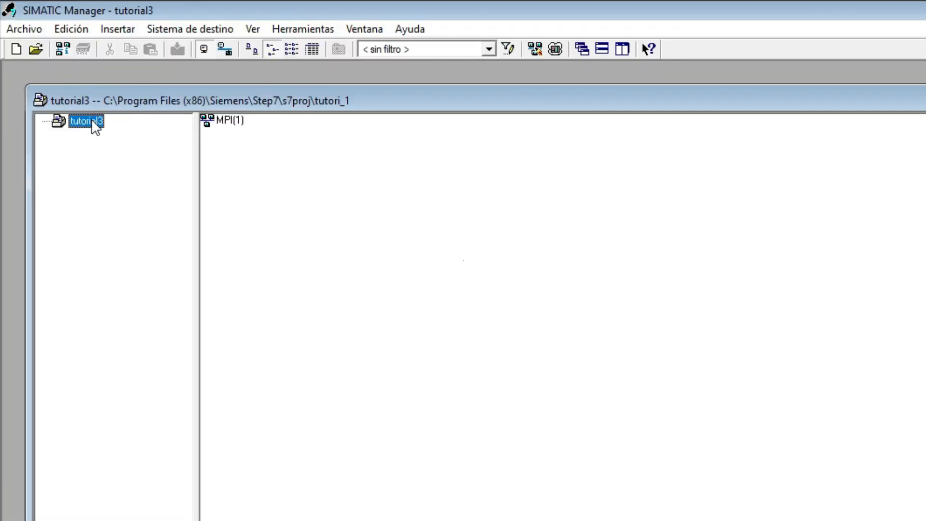
# Insert a SIMATIC 300 station into the tutorial3 project.
pyautogui.rightClick(92, 121)
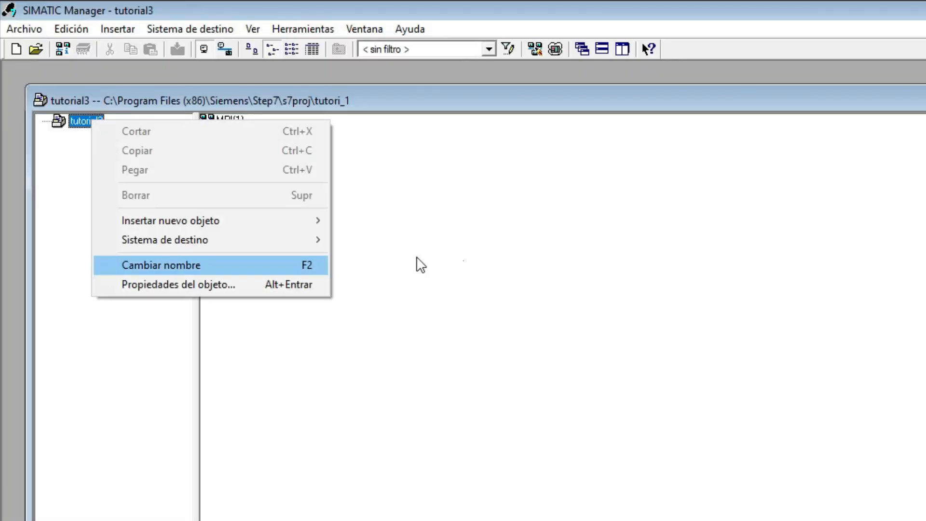
pyautogui.click(461, 250)
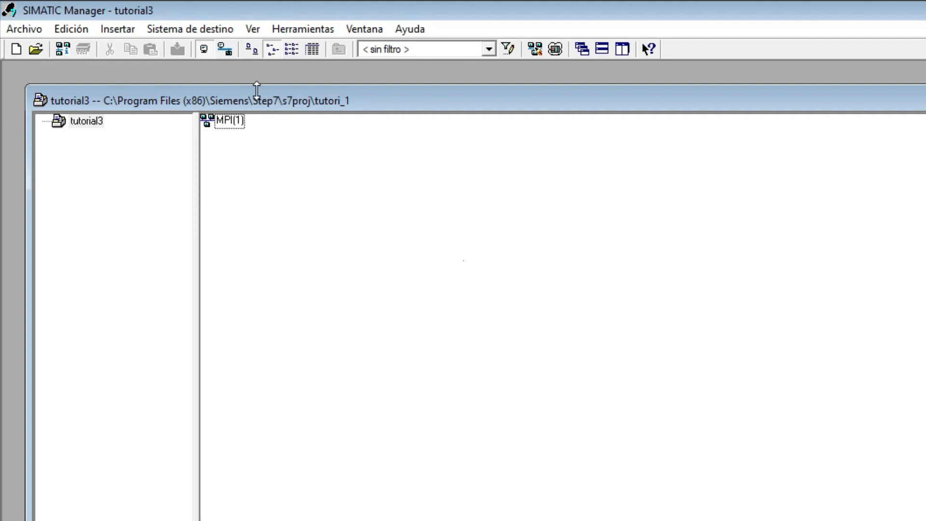
pyautogui.moveTo(257, 90); pyautogui.dragTo(257, 78)
pyautogui.rightClick(87, 111)
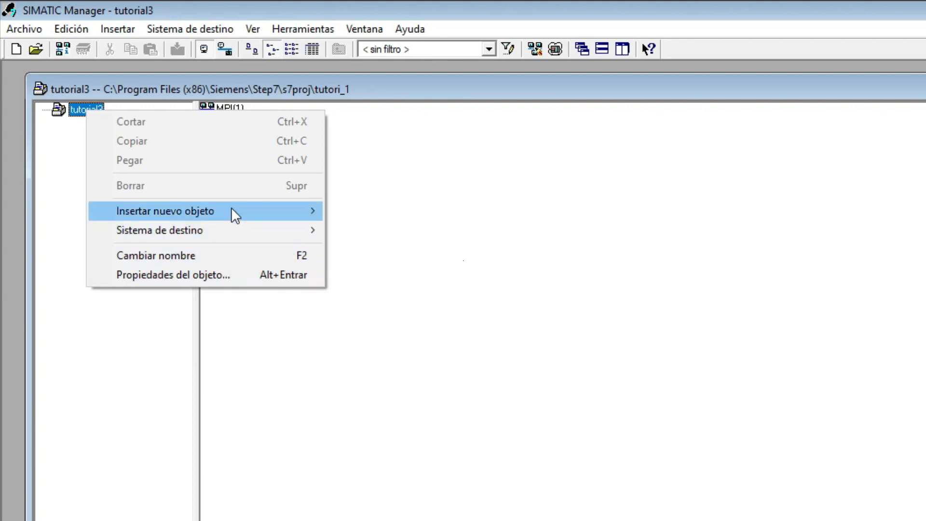
pyautogui.moveTo(231, 209)
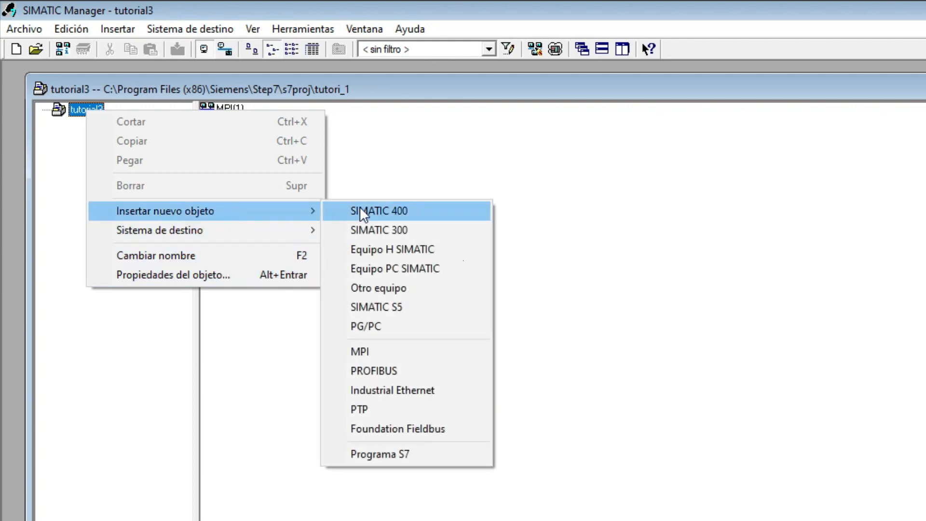
pyautogui.click(395, 230)
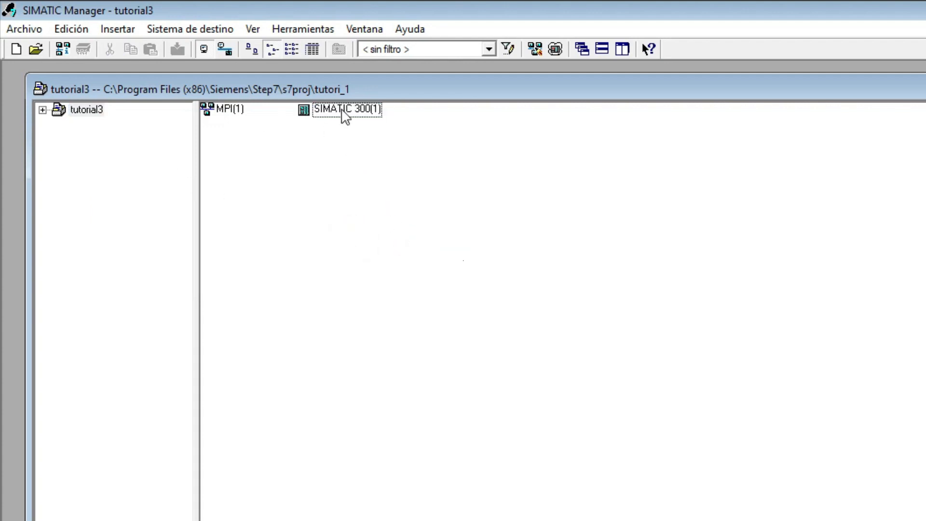
# Open the new SIMATIC 300 station's hardware configuration in HW Config.
pyautogui.click(343, 115)
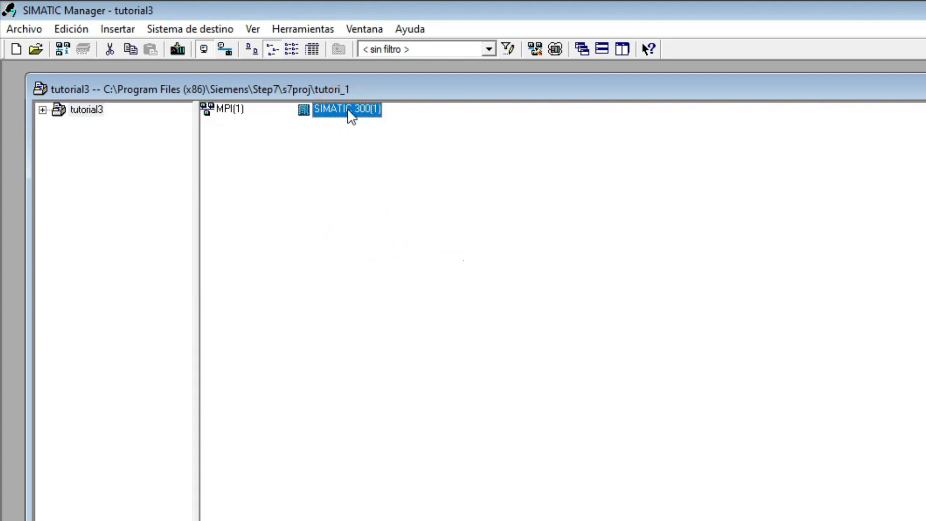
pyautogui.doubleClick(317, 111)
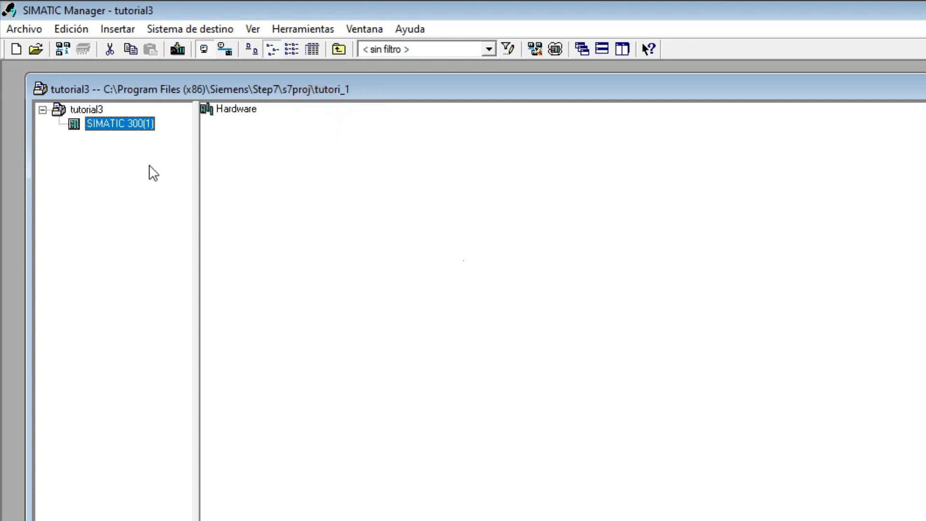
pyautogui.click(231, 109)
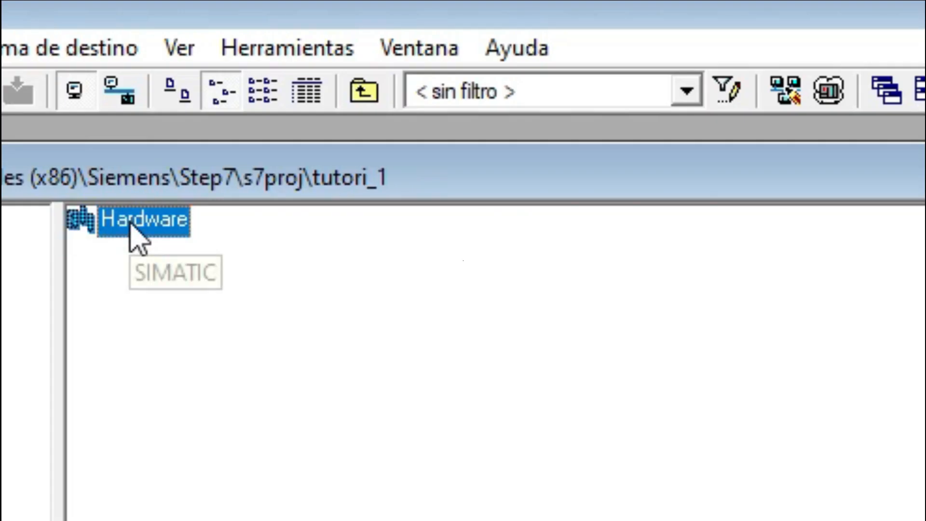
pyautogui.doubleClick(129, 223)
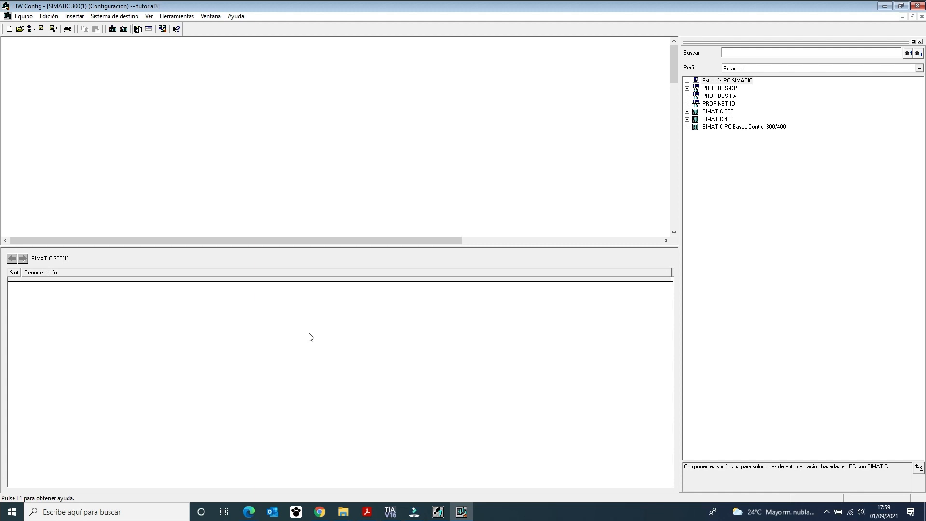
# Place a Perfil soporte rack from the SIMATIC 300 BASTIDOR 300 catalog folder in the empty station.
pyautogui.click(687, 111)
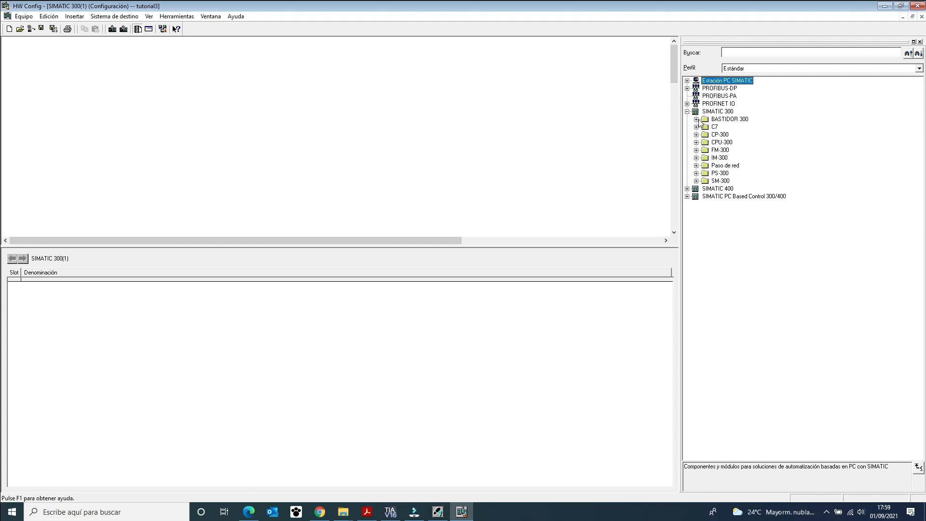
pyautogui.click(696, 119)
pyautogui.moveTo(735, 127); pyautogui.dragTo(61, 71)
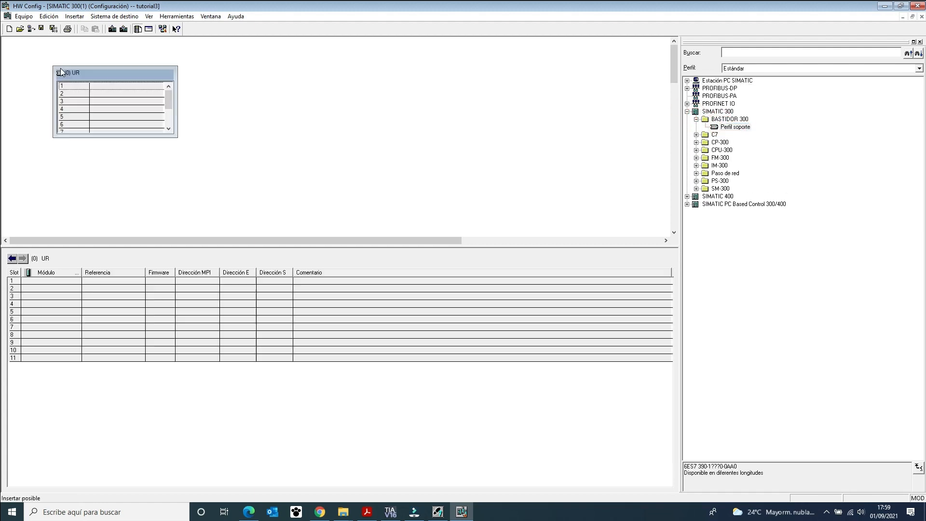
# Insert the CPU 313C with reference 6ES7 313-5BE00-0AB0 from the CPU-300 catalog into slot 2 of the rack.
pyautogui.click(696, 143)
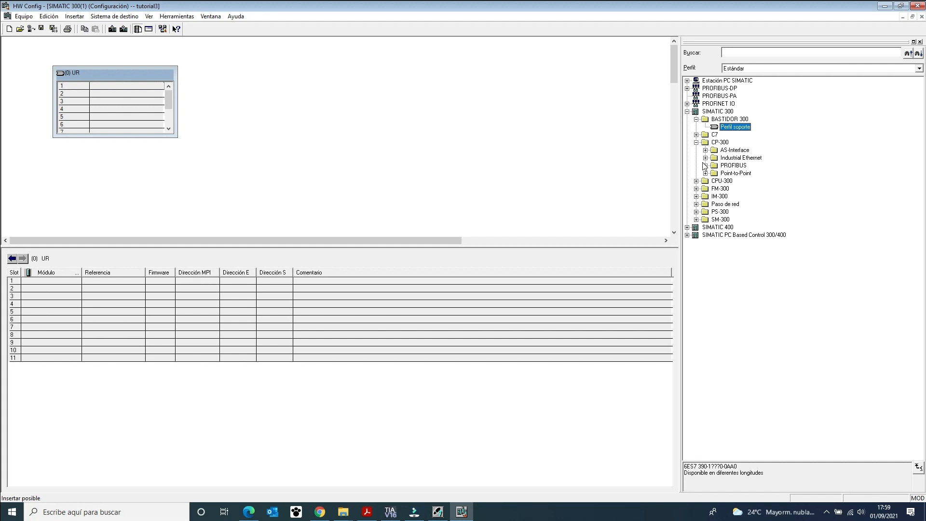
pyautogui.click(696, 180)
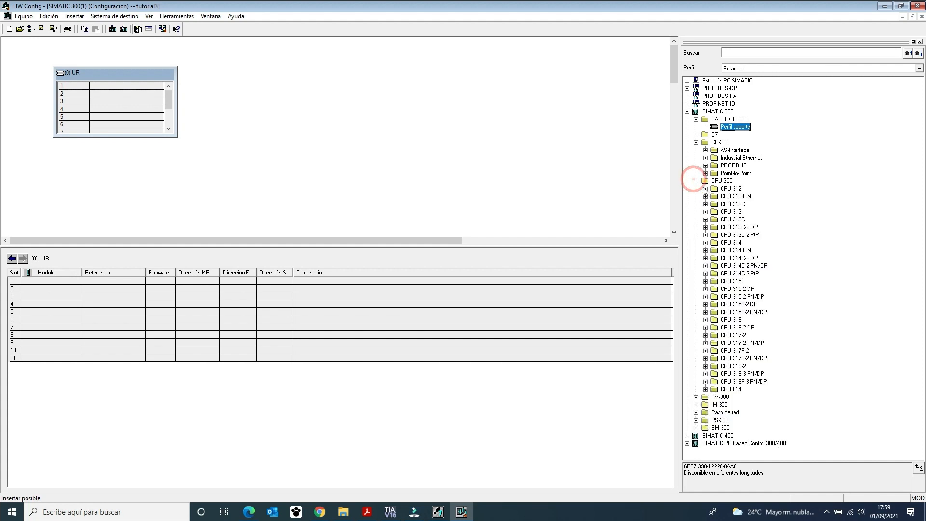
pyautogui.click(705, 220)
pyautogui.moveTo(351, 164); pyautogui.dragTo(128, 93)
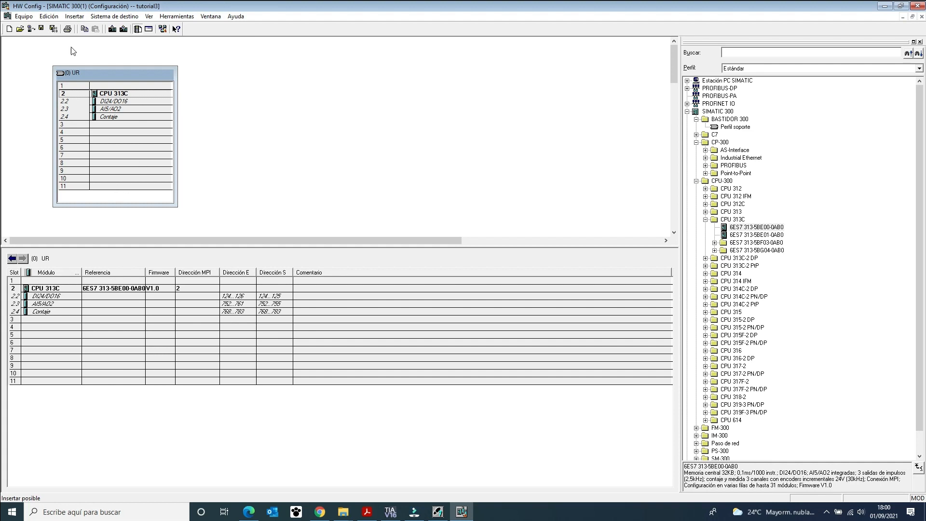
pyautogui.click(127, 94)
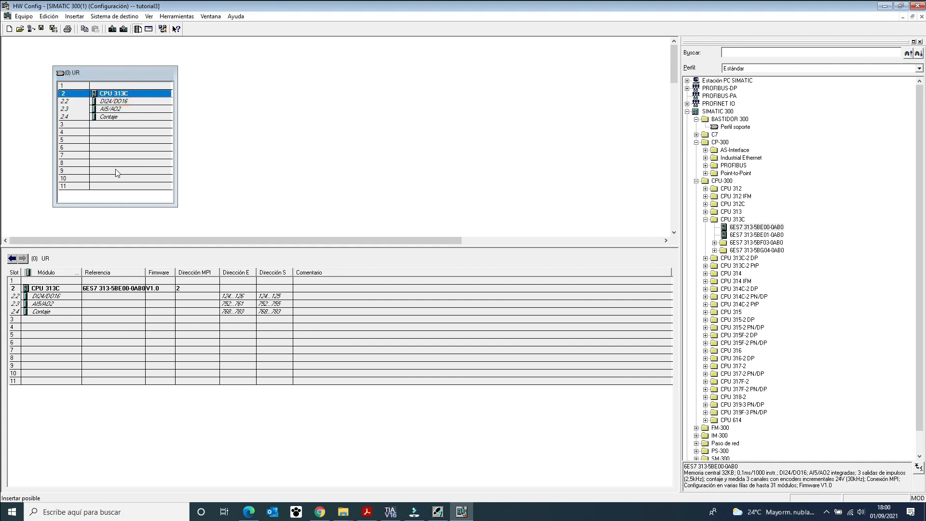
pyautogui.click(110, 186)
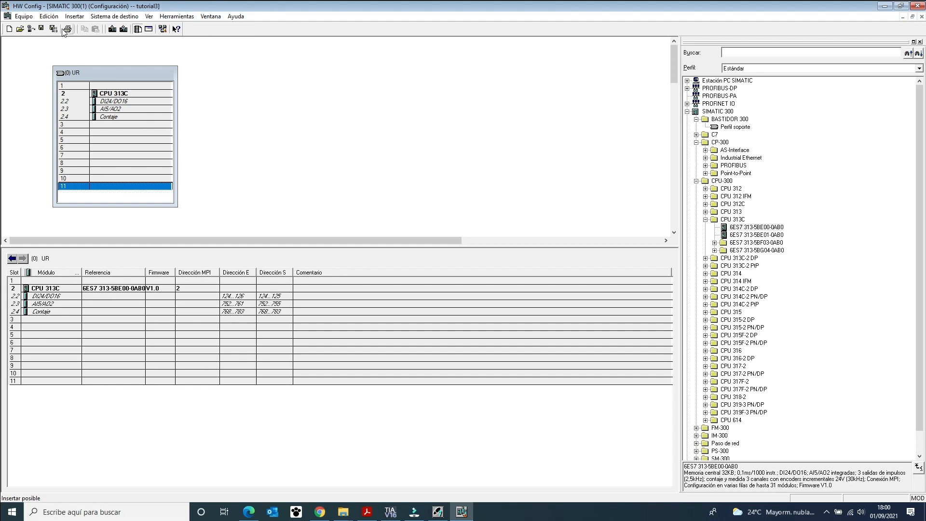
# Save the station's hardware configuration and close HW Config.
pyautogui.click(23, 16)
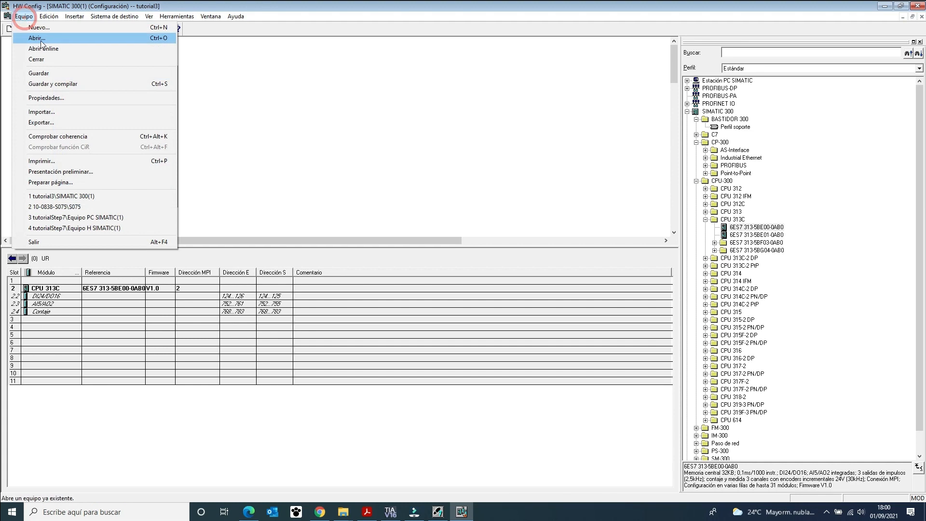
pyautogui.click(64, 76)
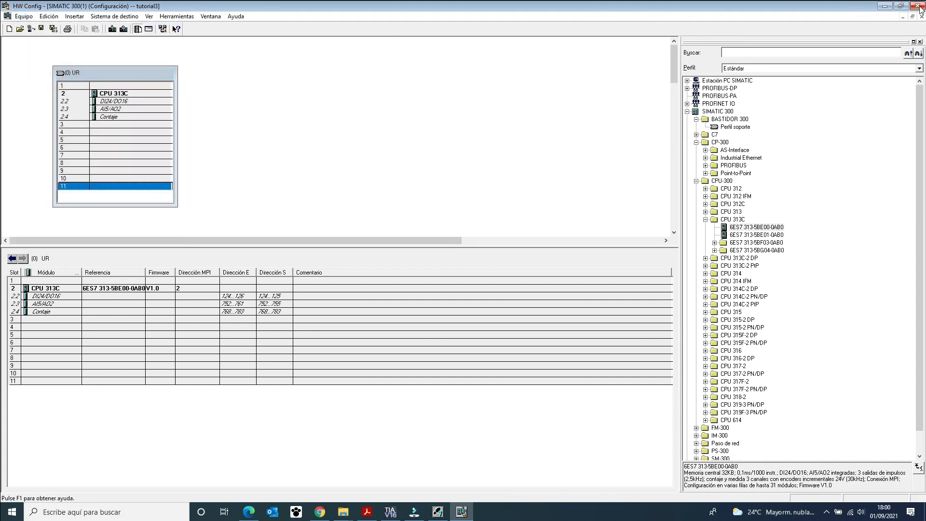
pyautogui.click(900, 6)
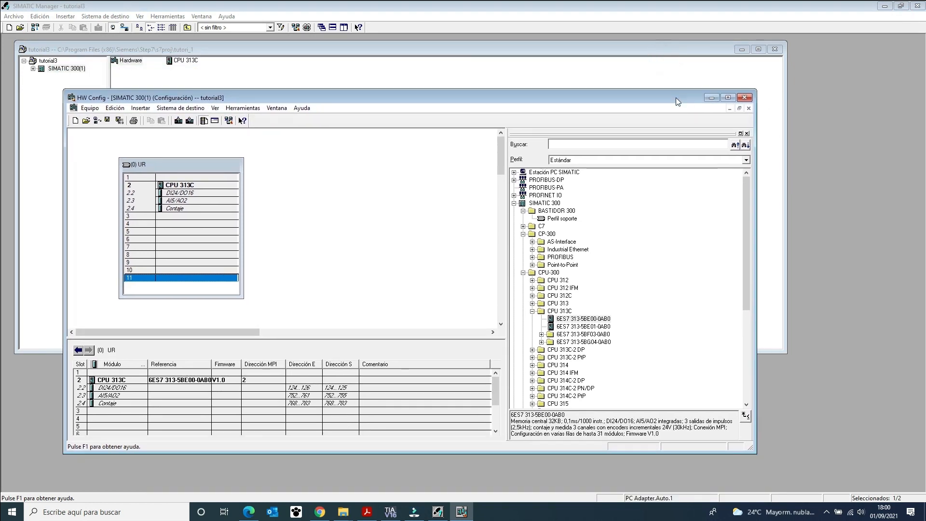
pyautogui.moveTo(665, 63); pyautogui.dragTo(727, 119)
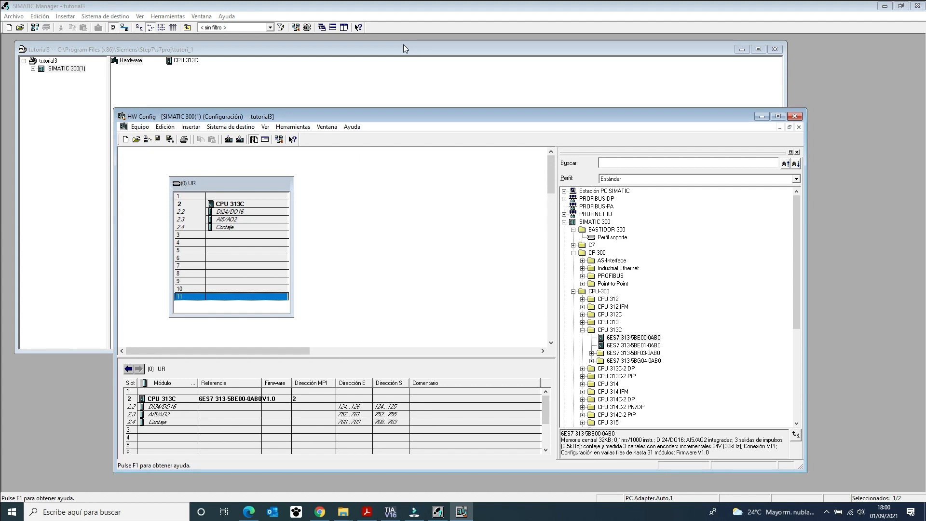
pyautogui.click(795, 116)
# Expand the SIMATIC 300 station through CPU 313C and Programa S7(1) and open its Bloques folder.
pyautogui.click(121, 61)
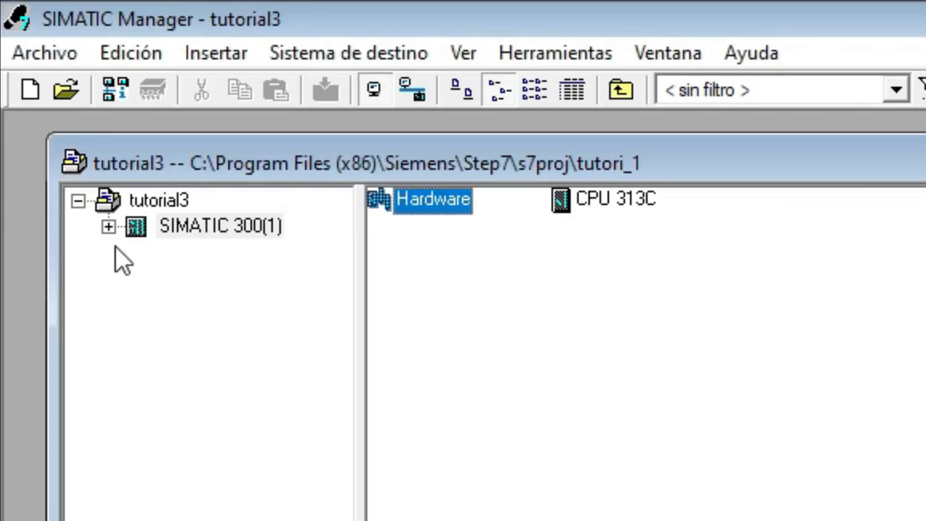
pyautogui.click(109, 226)
pyautogui.click(139, 251)
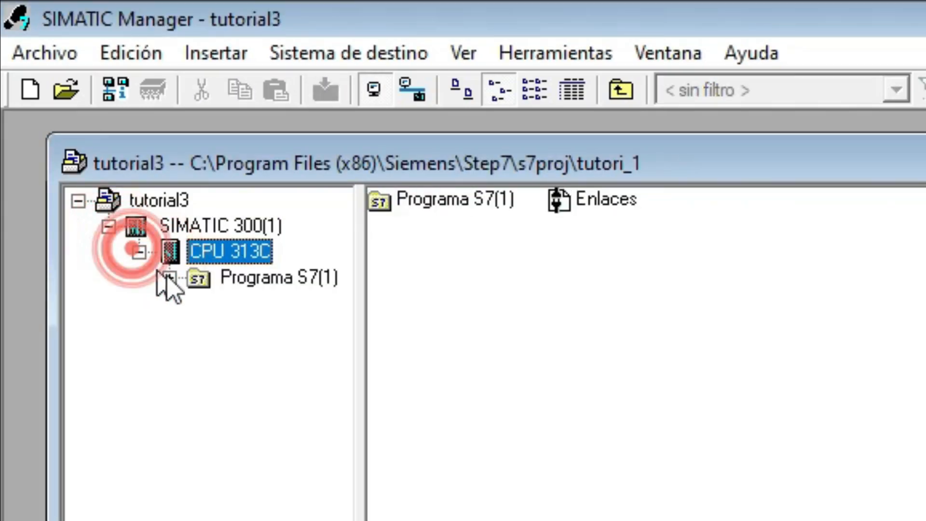
pyautogui.click(193, 279)
pyautogui.click(169, 278)
pyautogui.click(266, 328)
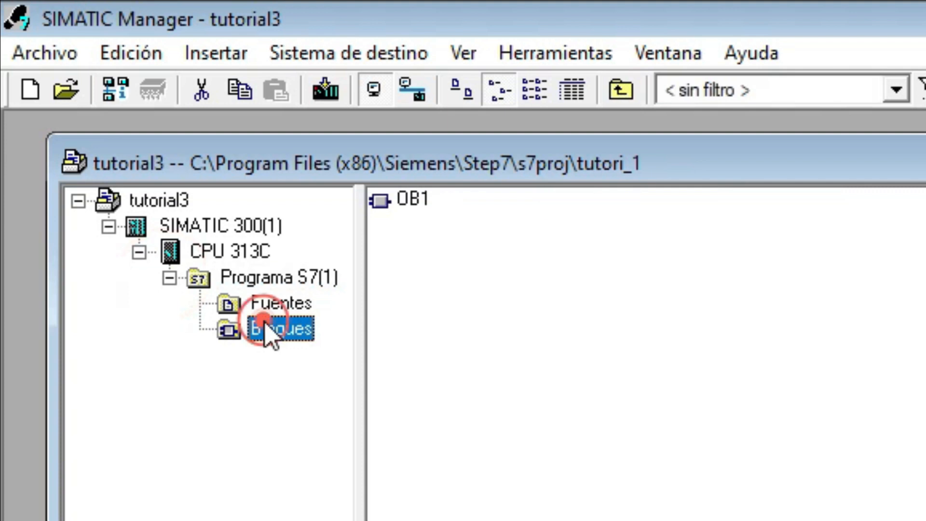
pyautogui.click(412, 200)
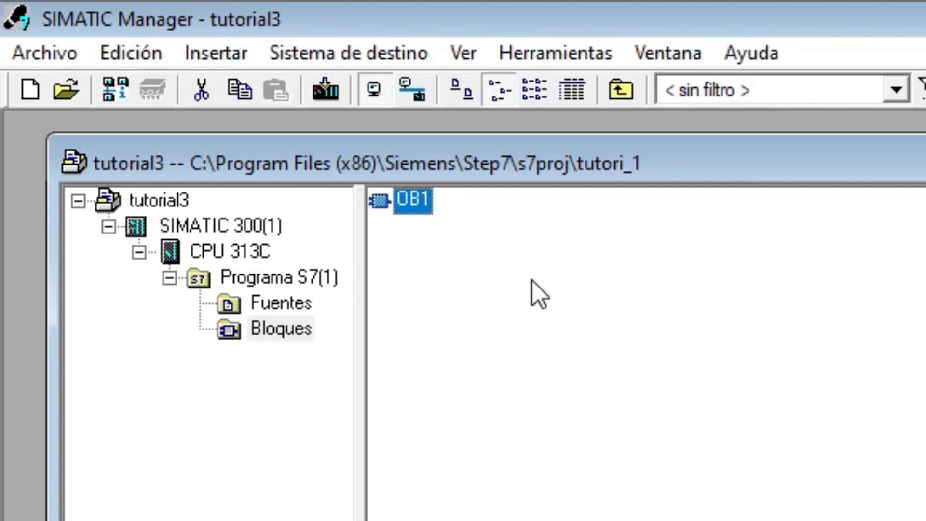
pyautogui.rightClick(507, 448)
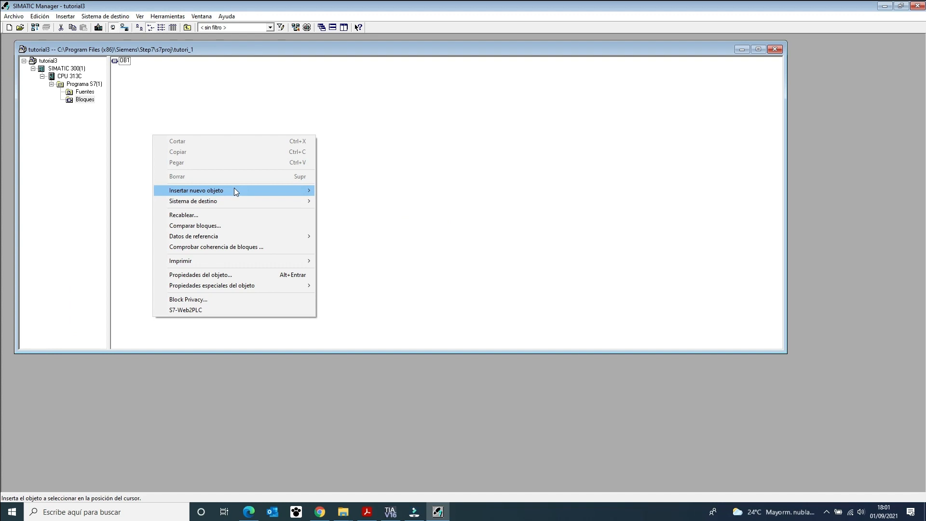
pyautogui.moveTo(773, 520)
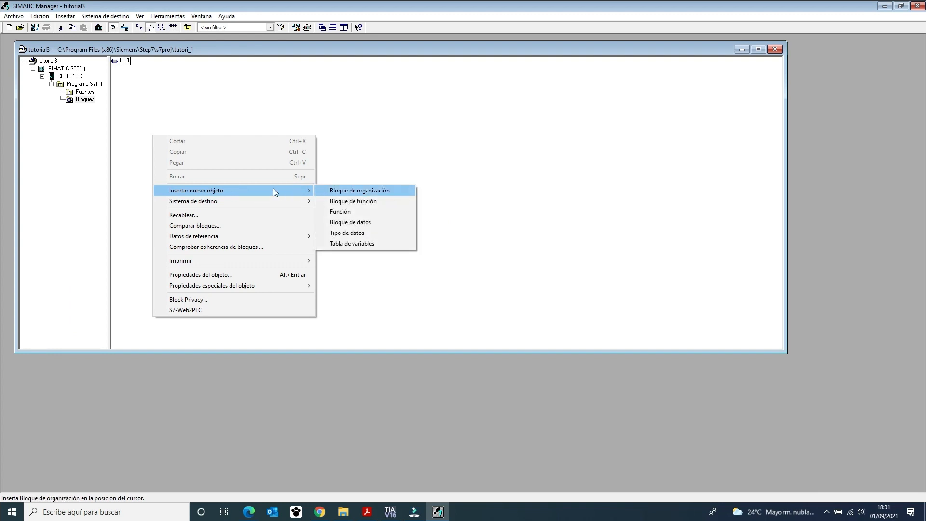
pyautogui.click(342, 121)
# Open the properties of block OB1 and set its programming language to KOP.
pyautogui.click(122, 62)
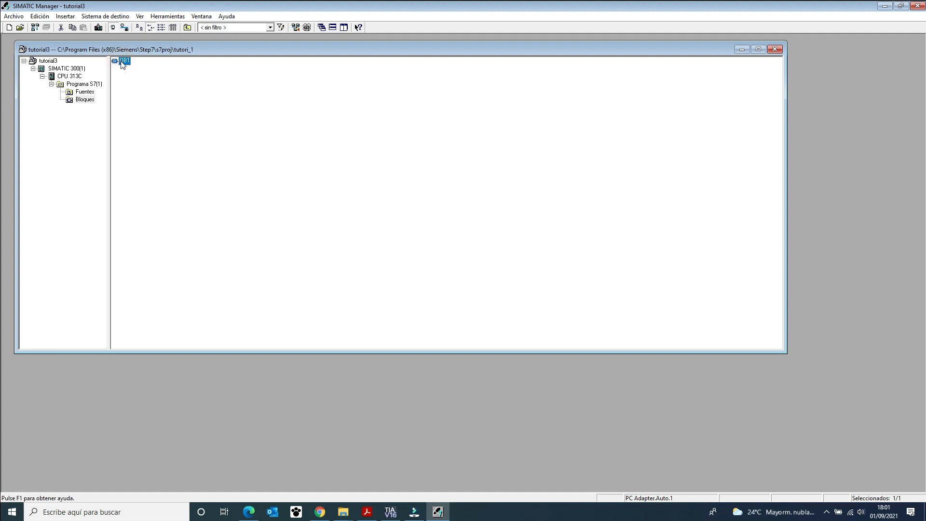
pyautogui.doubleClick(123, 62)
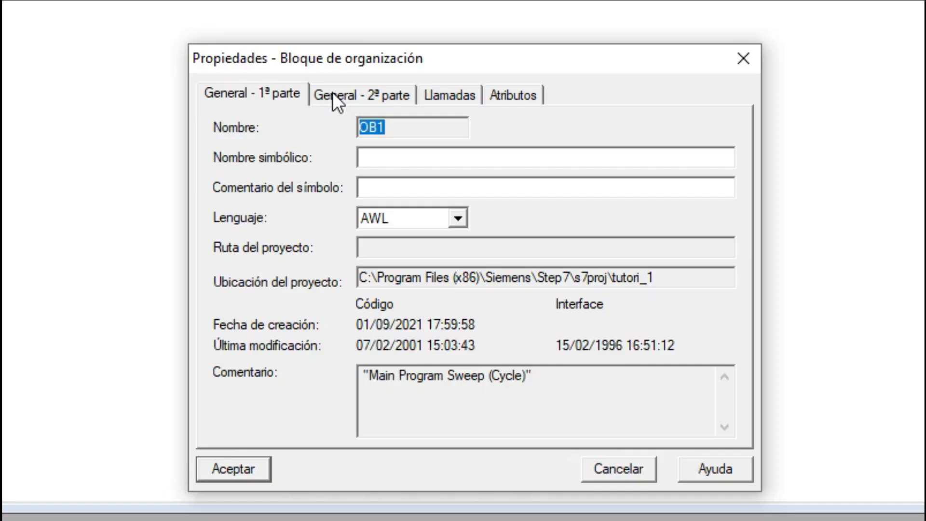
pyautogui.click(405, 179)
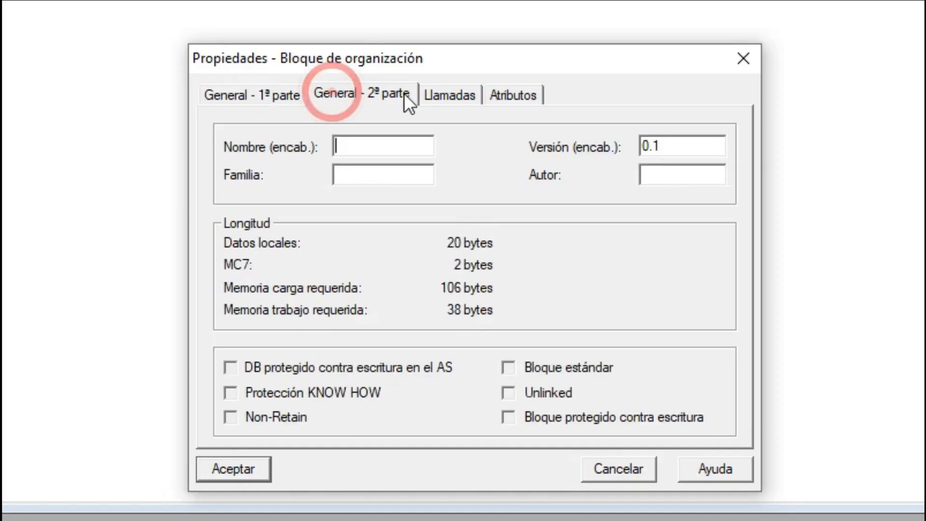
pyautogui.click(246, 97)
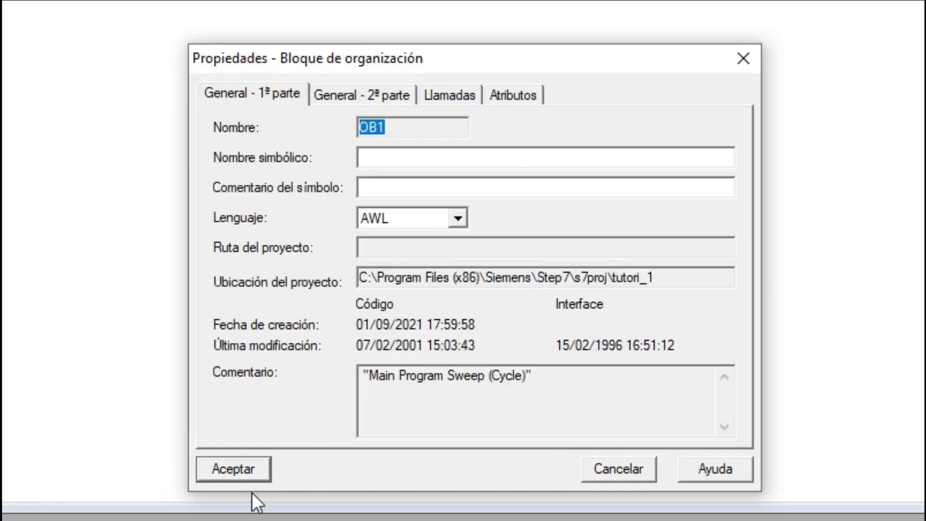
pyautogui.click(373, 152)
pyautogui.click(408, 223)
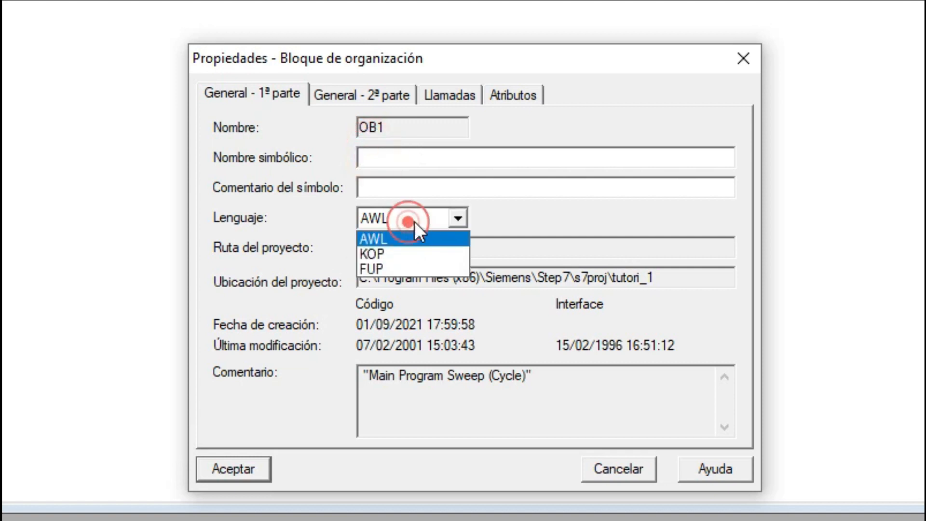
pyautogui.click(406, 251)
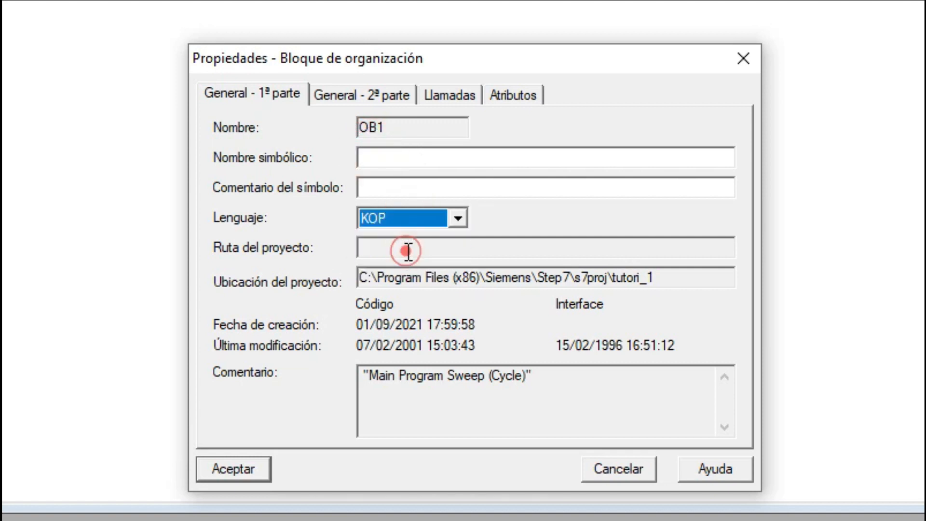
# Enter yrdy as OB1's symbolic name and egrthryeh as its symbol comment.
pyautogui.click(396, 161)
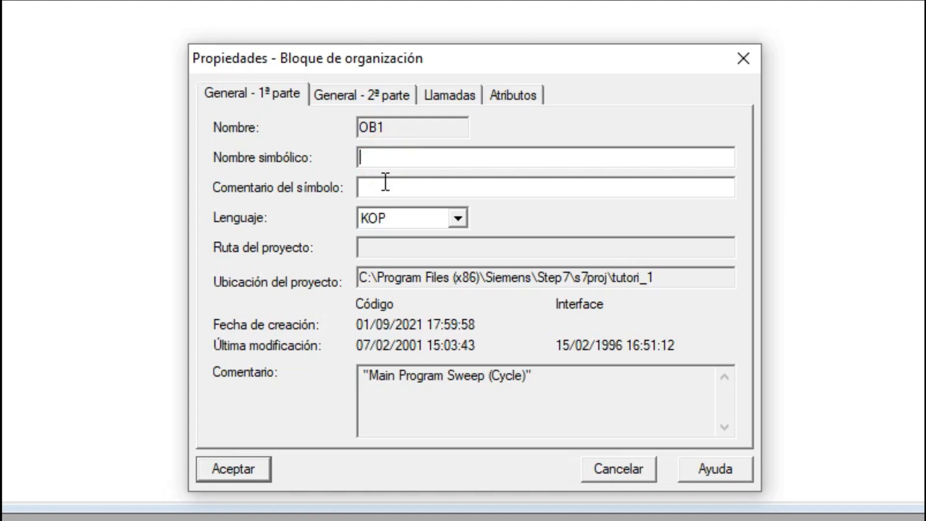
pyautogui.write('yrdy')
pyautogui.click(418, 195)
pyautogui.write('egrthryeh')
# Set OB1's header name to gsdgd and its author to fht, and accept the block properties.
pyautogui.click(356, 95)
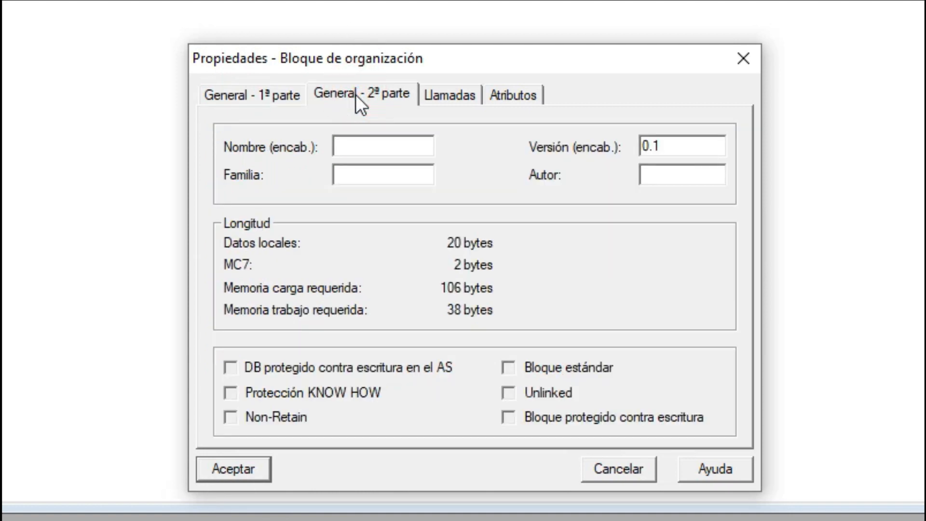
pyautogui.click(693, 178)
pyautogui.write('fht')
pyautogui.click(380, 168)
pyautogui.click(383, 143)
pyautogui.write('gsdgd')
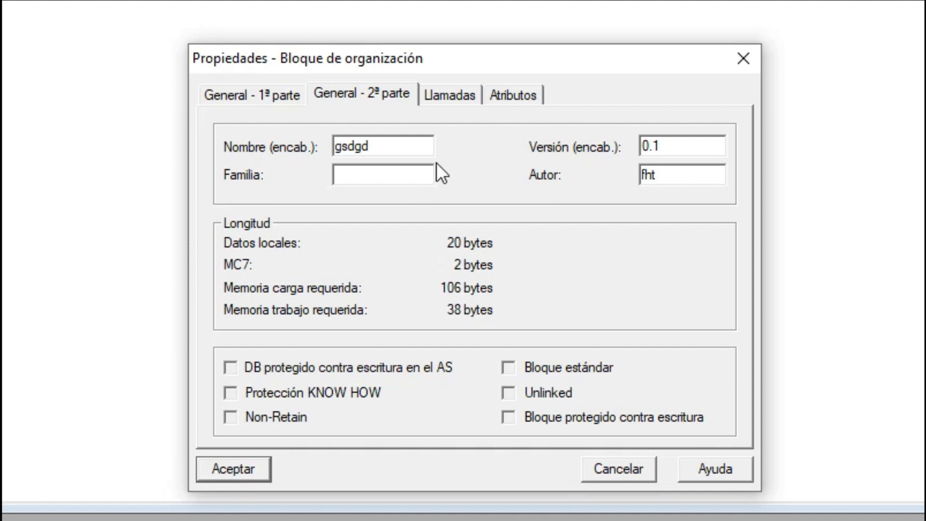
pyautogui.click(451, 94)
pyautogui.click(513, 94)
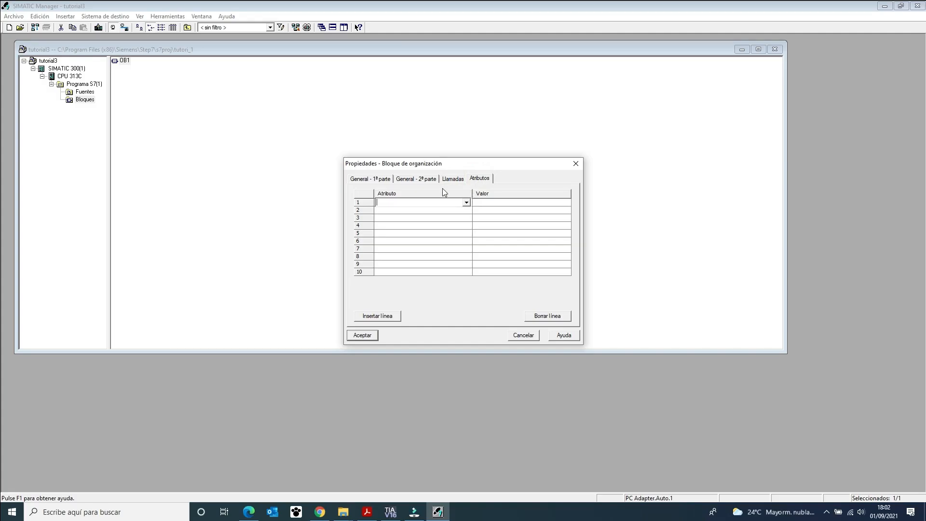
pyautogui.click(371, 336)
# Open OB1 in the KOP/AWL/FUP editor and insert a normally open contact, a normally closed contact and a coil in Segment 1.
pyautogui.doubleClick(124, 62)
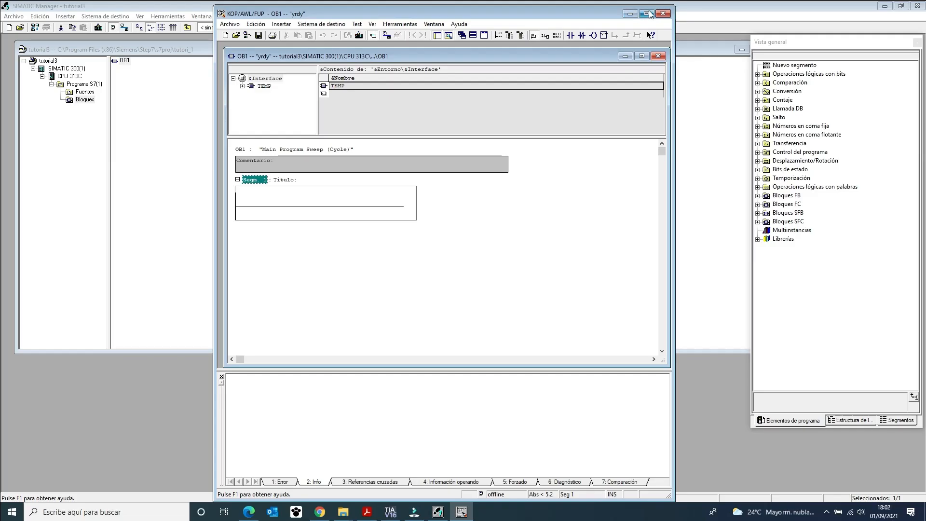
pyautogui.click(865, 26)
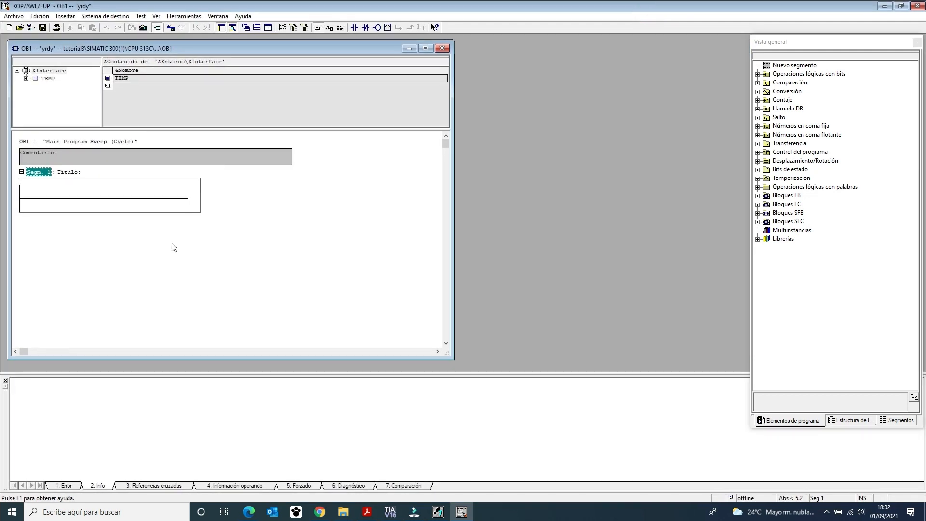
pyautogui.click(79, 198)
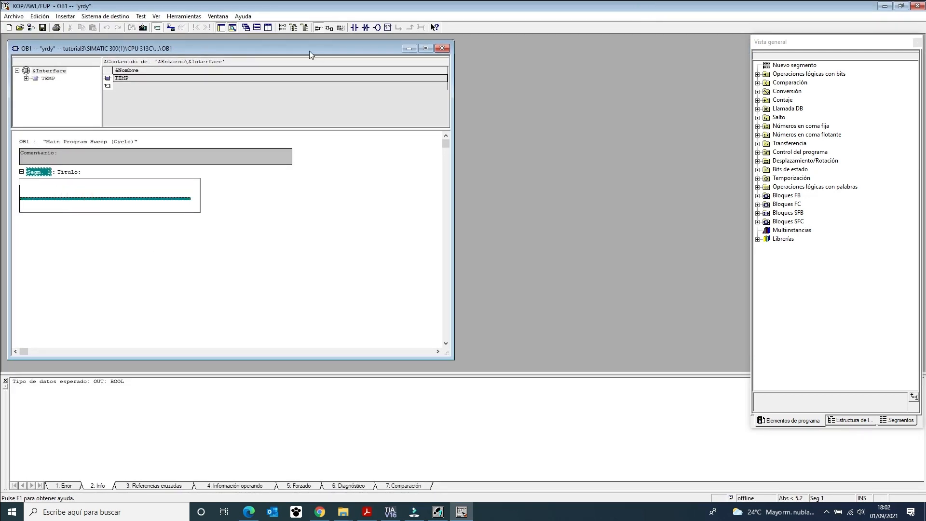
pyautogui.click(354, 27)
pyautogui.click(366, 27)
pyautogui.click(377, 27)
pyautogui.click(260, 267)
pyautogui.click(214, 242)
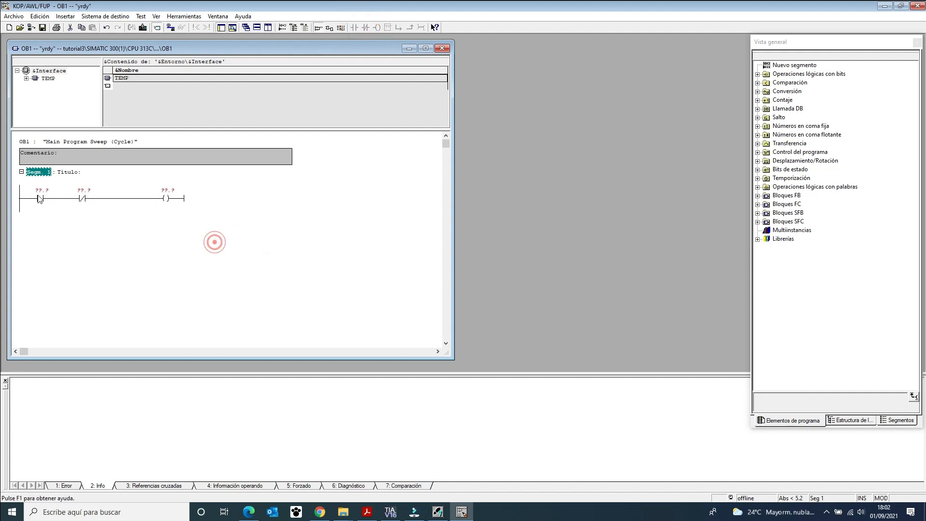
# Delete both contacts and the coil from Segment 1, and save and close OB1.
pyautogui.click(43, 198)
pyautogui.press('Delete')
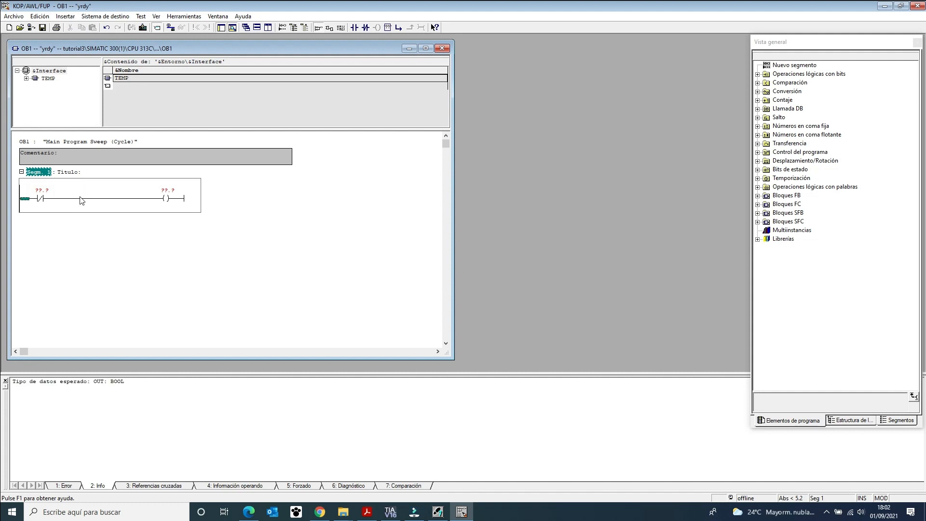
pyautogui.click(43, 198)
pyautogui.press('Delete')
pyautogui.click(166, 198)
pyautogui.press('Delete')
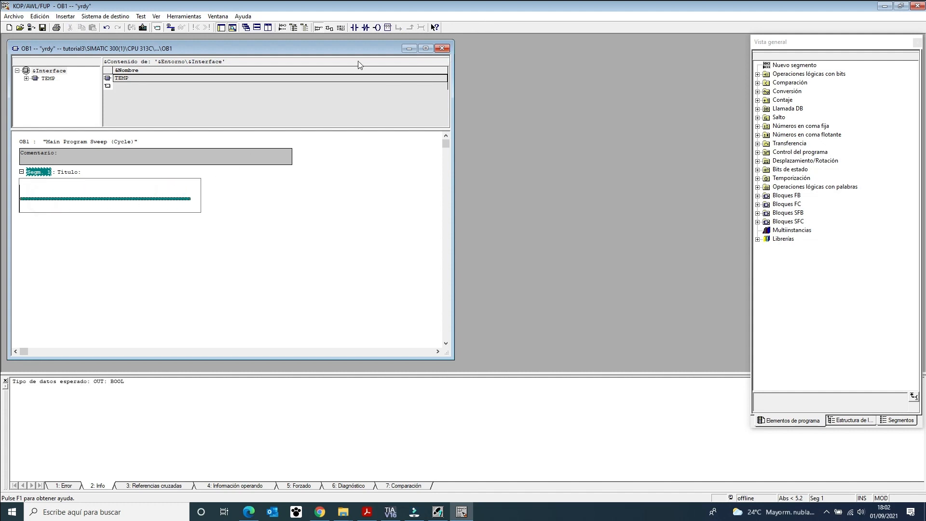
pyautogui.click(43, 30)
pyautogui.click(917, 6)
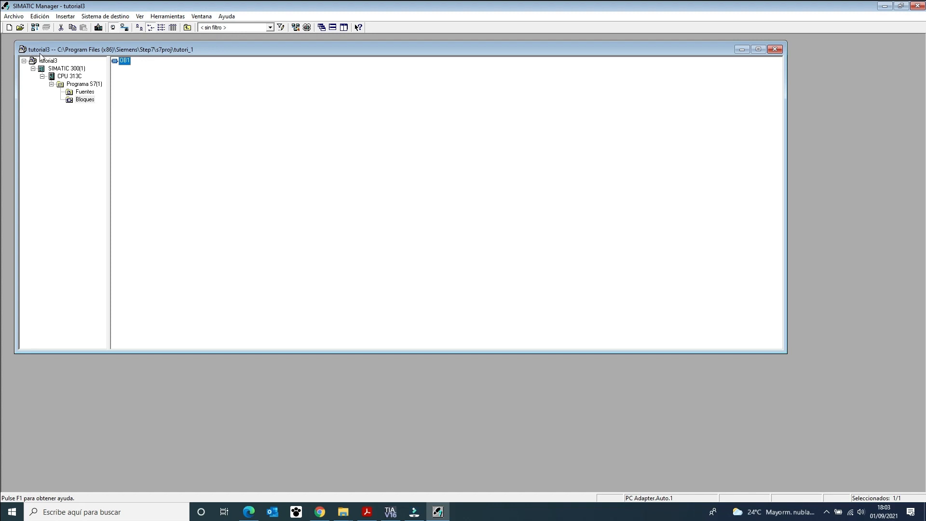
# Insert a second SIMATIC 300 station into the tutorial3 project.
pyautogui.click(56, 68)
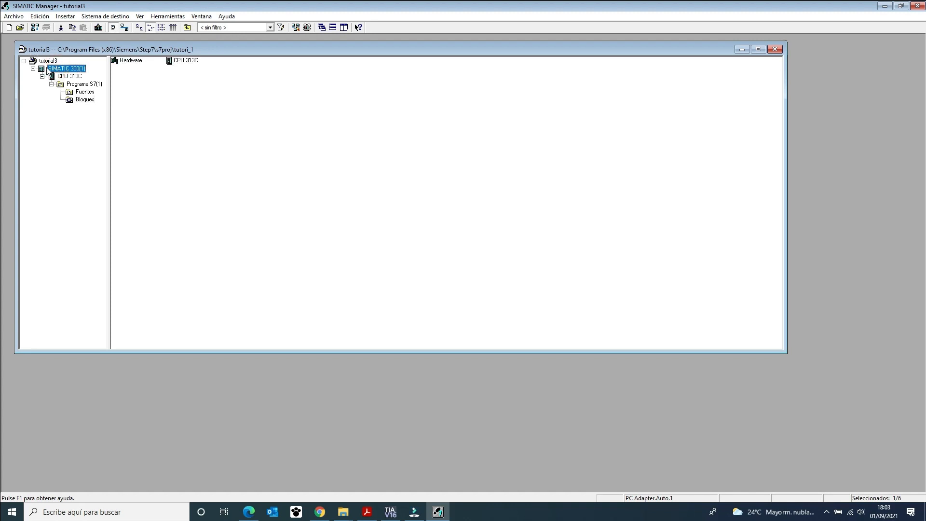
pyautogui.click(47, 61)
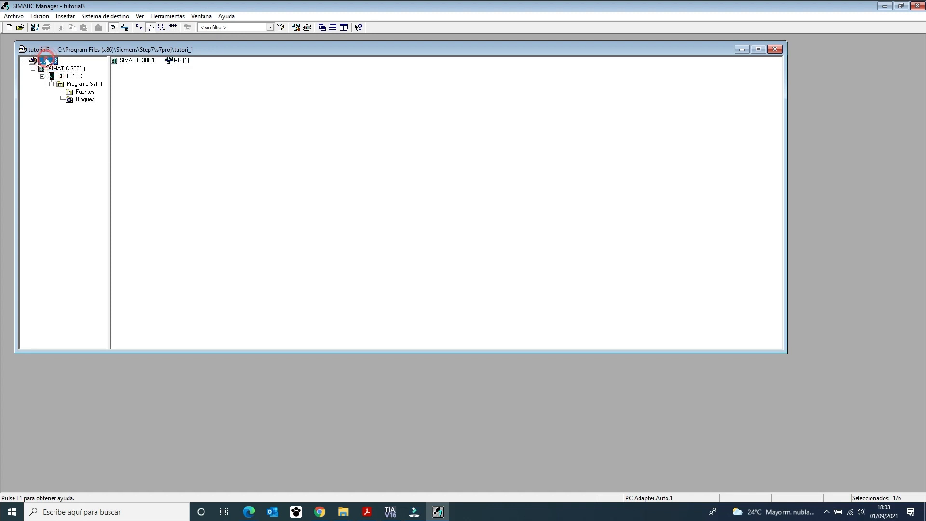
pyautogui.rightClick(46, 61)
pyautogui.moveTo(116, 114)
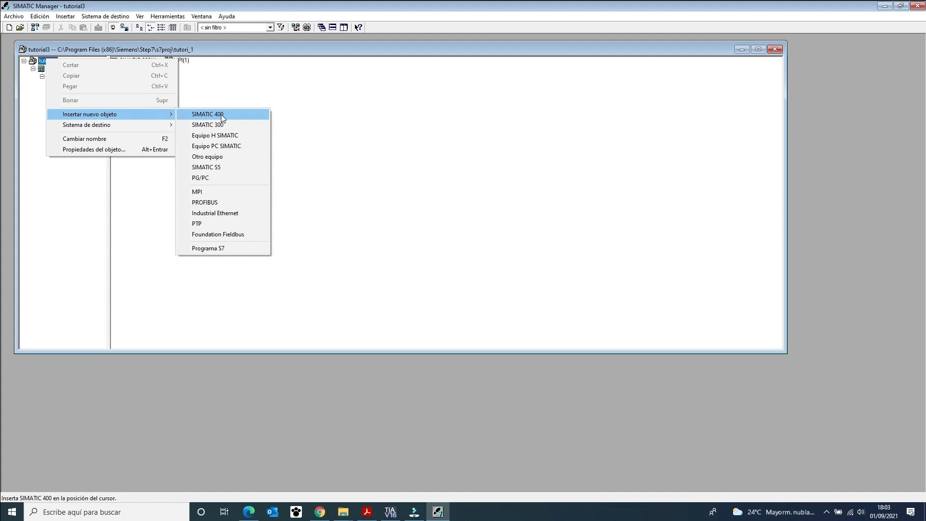
pyautogui.click(235, 124)
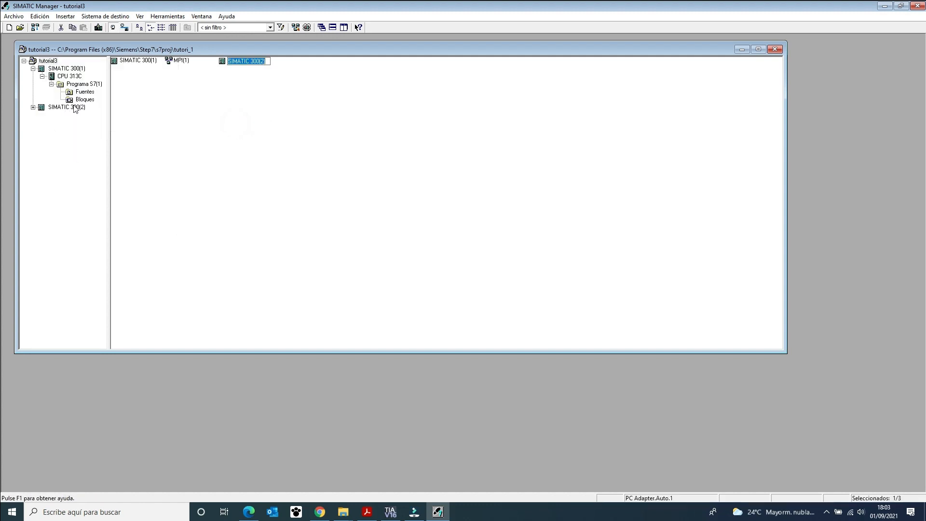
pyautogui.rightClick(166, 114)
pyautogui.moveTo(194, 166)
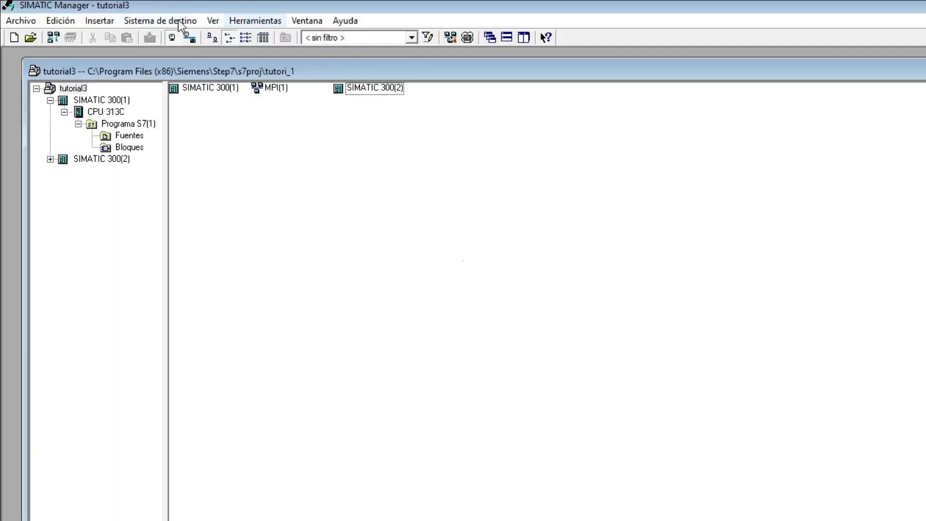
pyautogui.click(161, 20)
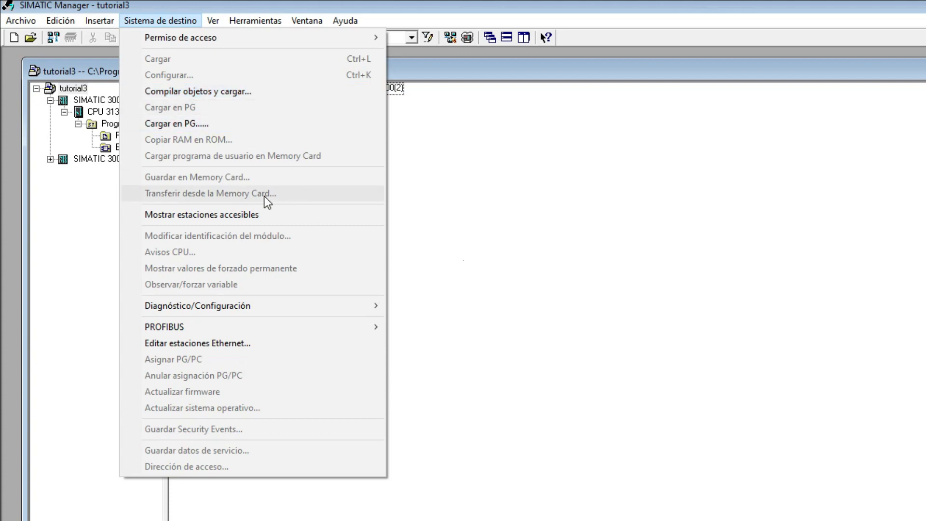
pyautogui.moveTo(347, 311)
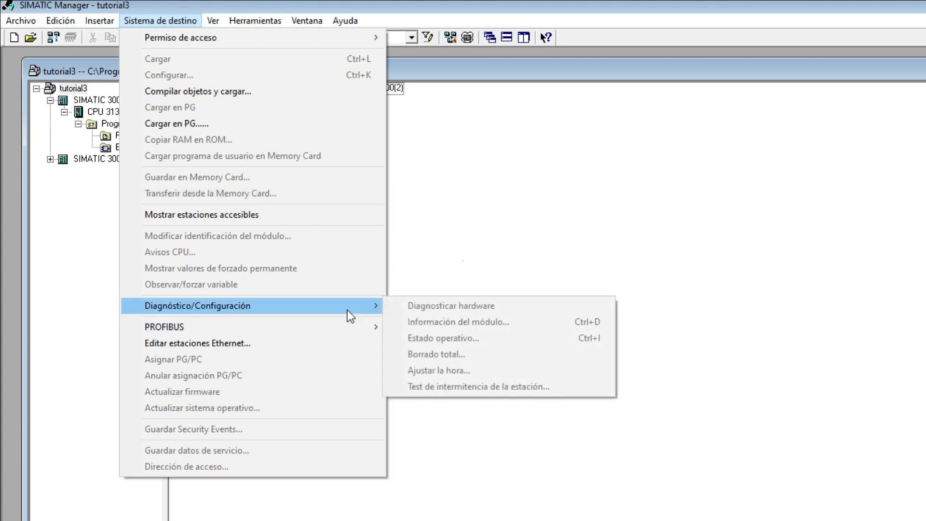
pyautogui.moveTo(346, 328)
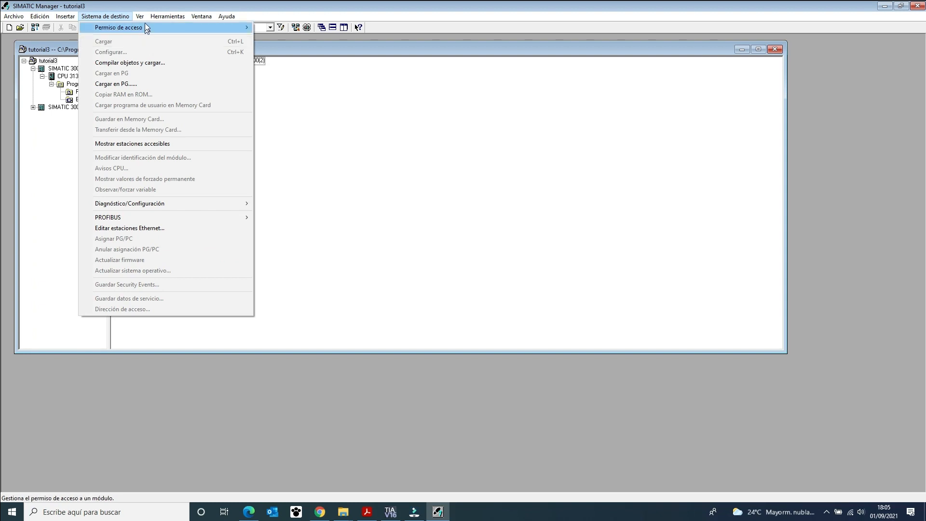
pyautogui.moveTo(213, 22)
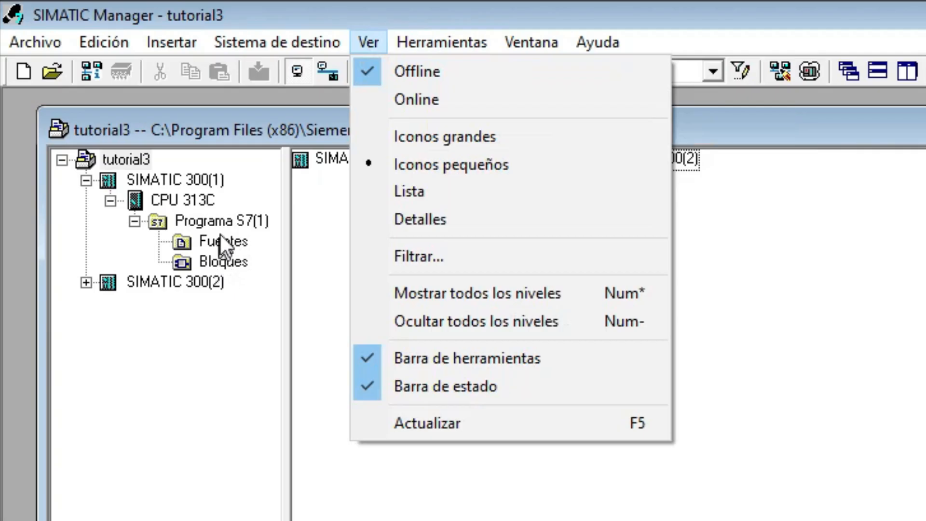
# Display the contents of the first station's Bloques folder as a list and finally as large icons.
pyautogui.click(85, 91)
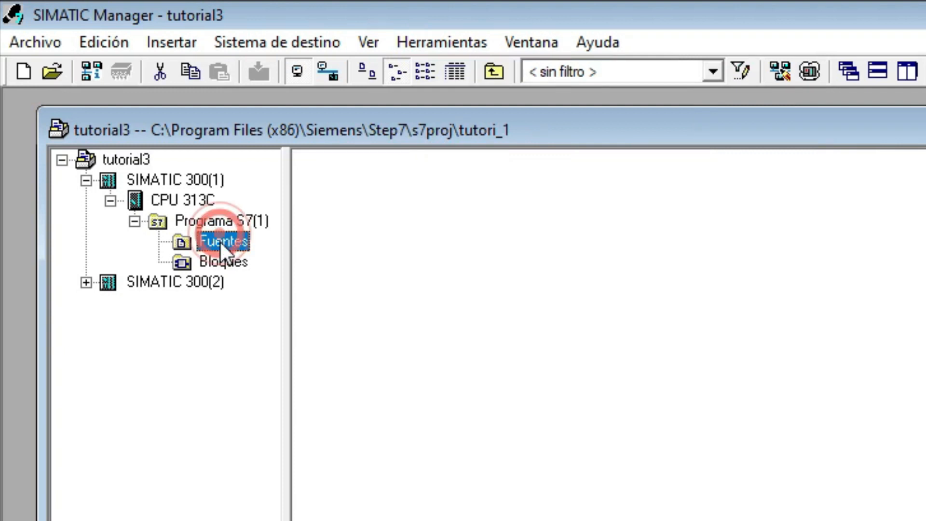
pyautogui.click(244, 262)
pyautogui.click(380, 40)
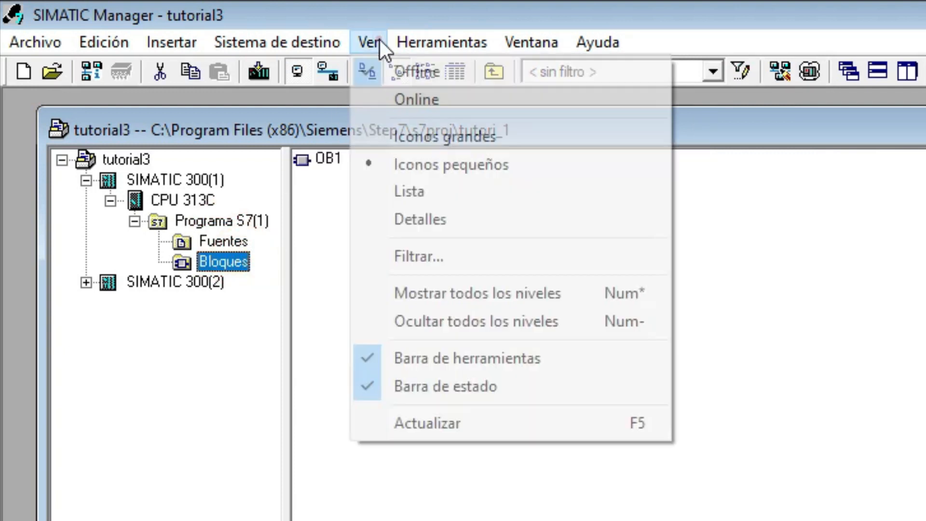
pyautogui.click(435, 184)
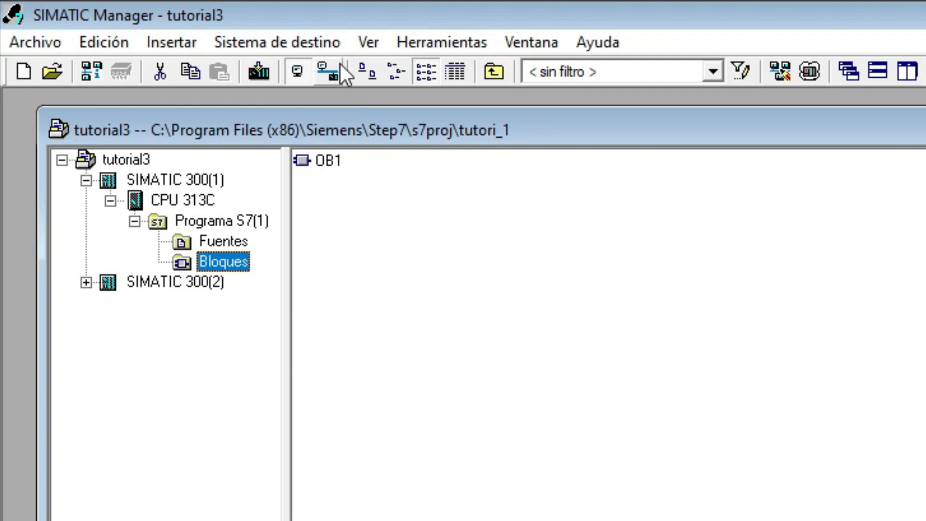
pyautogui.click(378, 39)
pyautogui.click(411, 137)
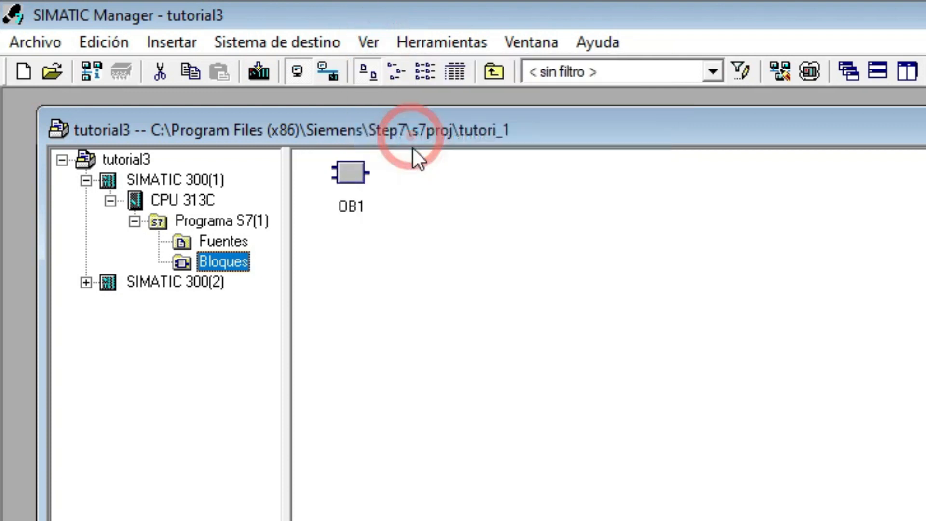
# Open the online view of the tutorial3 project and dismiss the communication message.
pyautogui.click(368, 42)
pyautogui.click(406, 91)
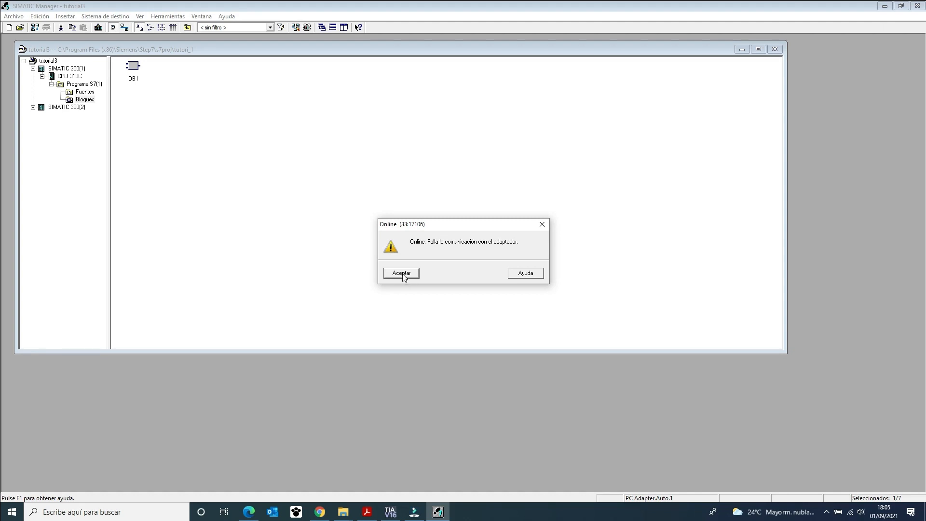
pyautogui.click(401, 273)
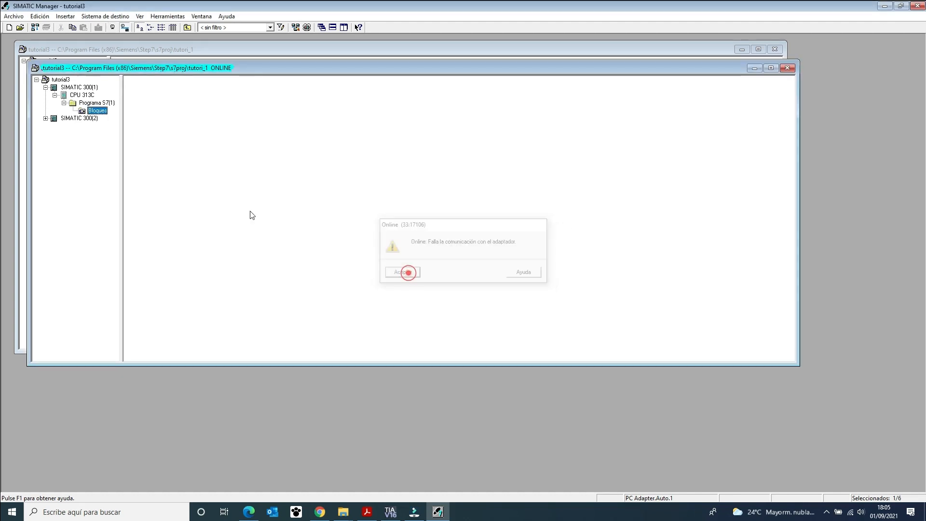
# Close the online view of tutorial3 and display the offline Bloques folder's contents with details.
pyautogui.click(785, 69)
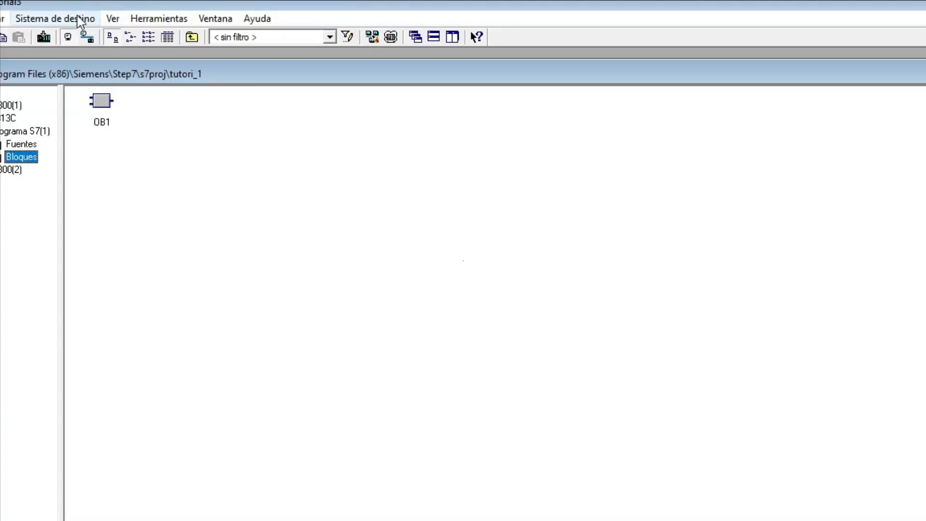
pyautogui.click(112, 19)
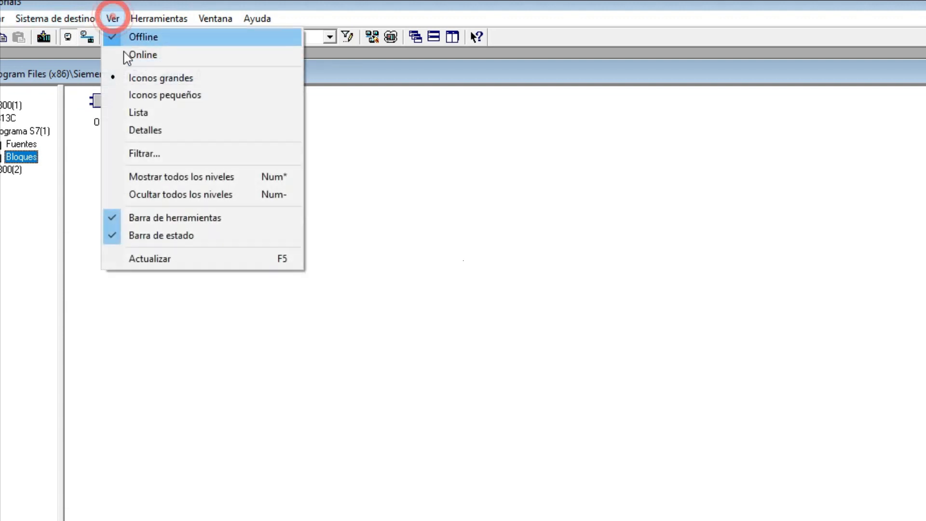
pyautogui.click(166, 129)
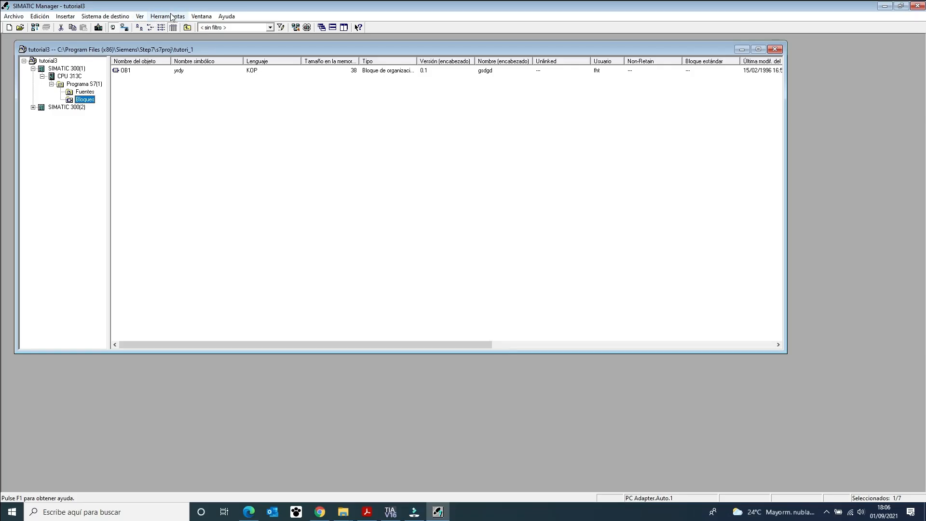
# Browse Fuentes, Programa S7(1), CPU 313C and SIMATIC 300(1), and examine the tool commands and Datos de referencia options offered for the station.
pyautogui.click(172, 16)
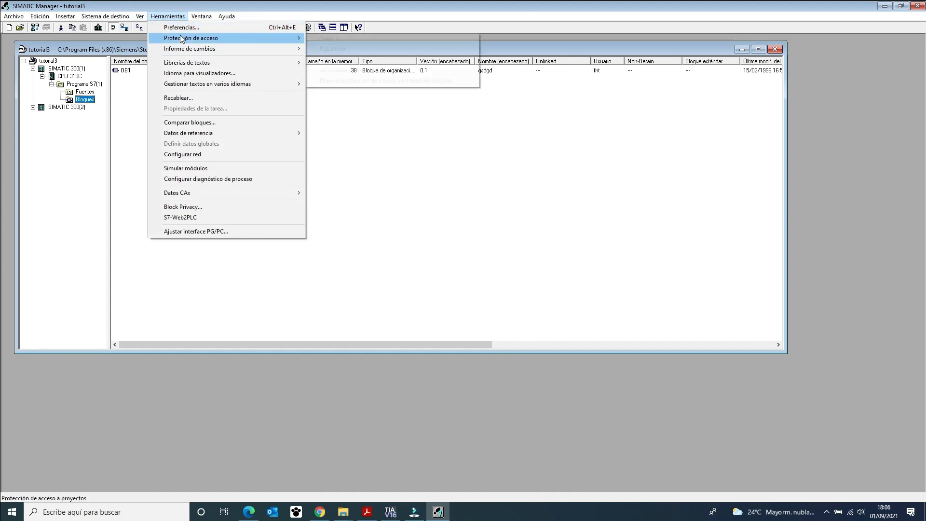
pyautogui.moveTo(180, 35)
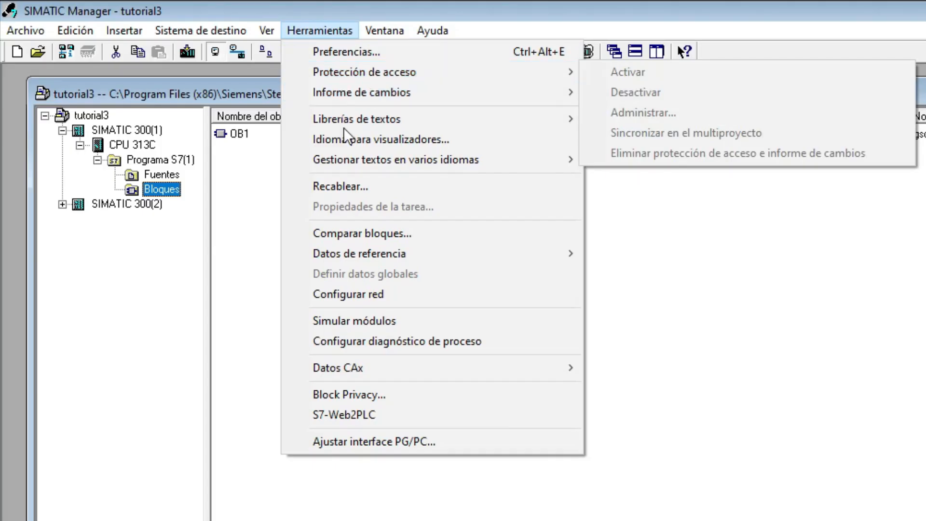
pyautogui.click(160, 180)
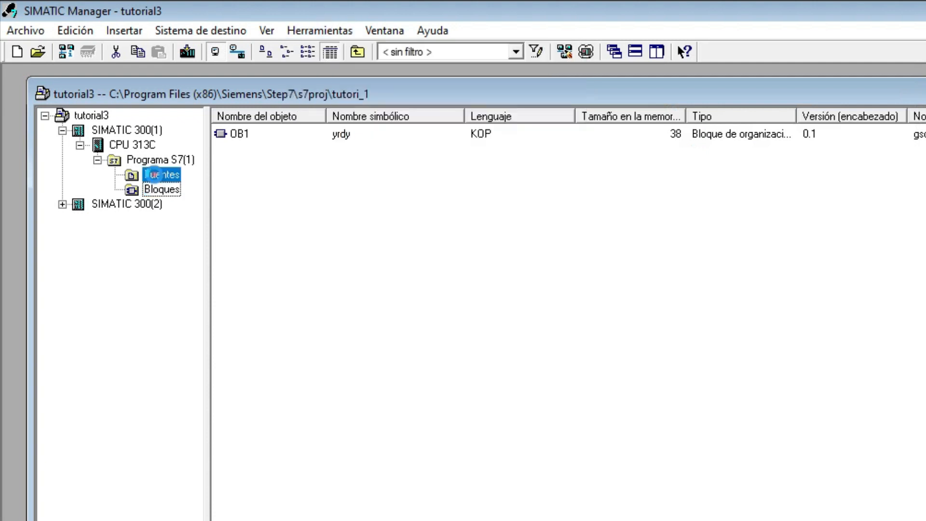
pyautogui.click(151, 173)
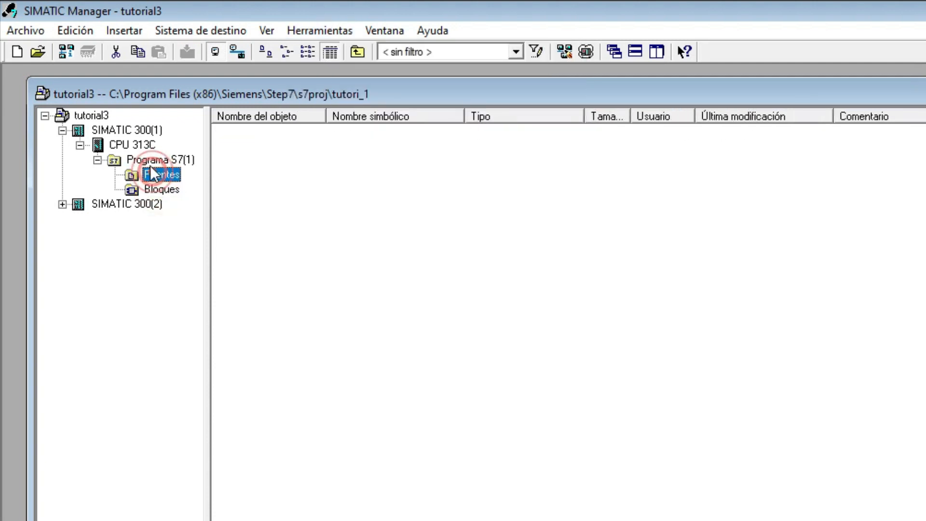
pyautogui.click(140, 159)
pyautogui.click(133, 145)
pyautogui.click(128, 130)
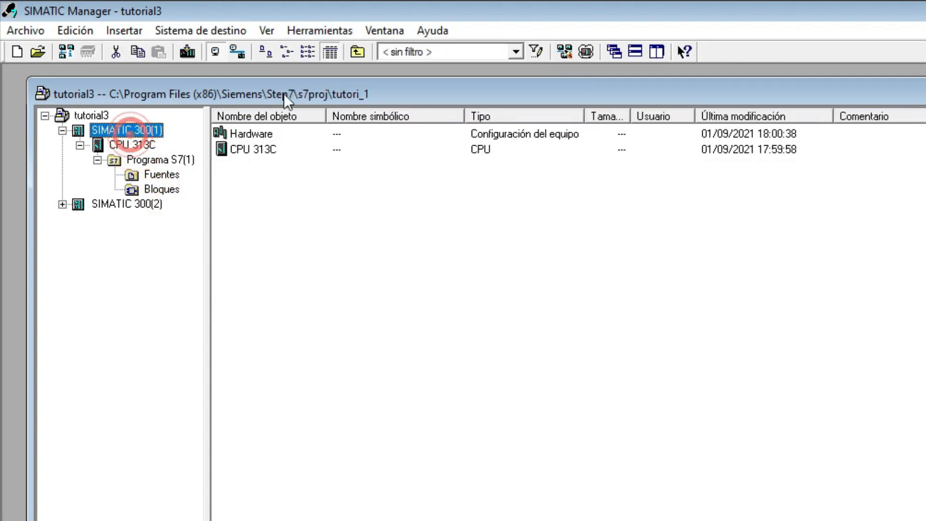
pyautogui.click(322, 32)
pyautogui.moveTo(383, 253)
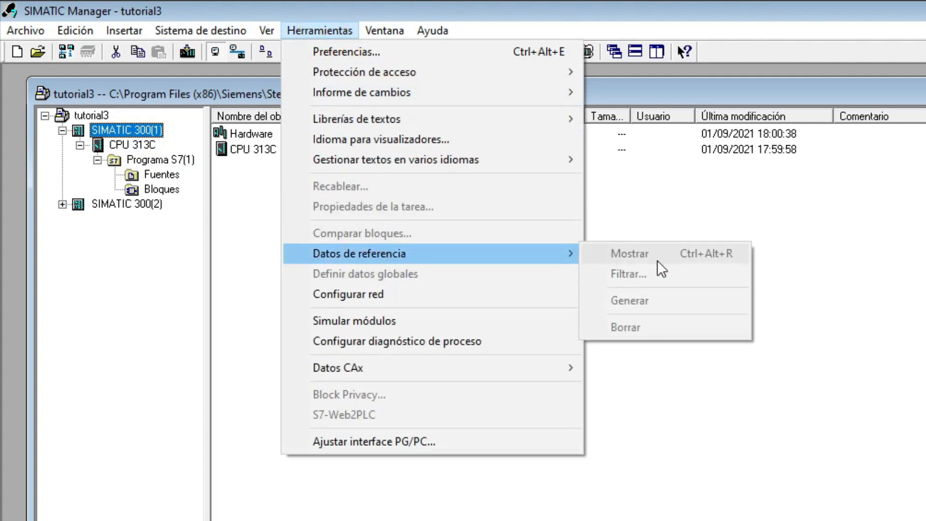
# Select the first station's Bloques folder and examine the reference data options offered for it.
pyautogui.click(162, 189)
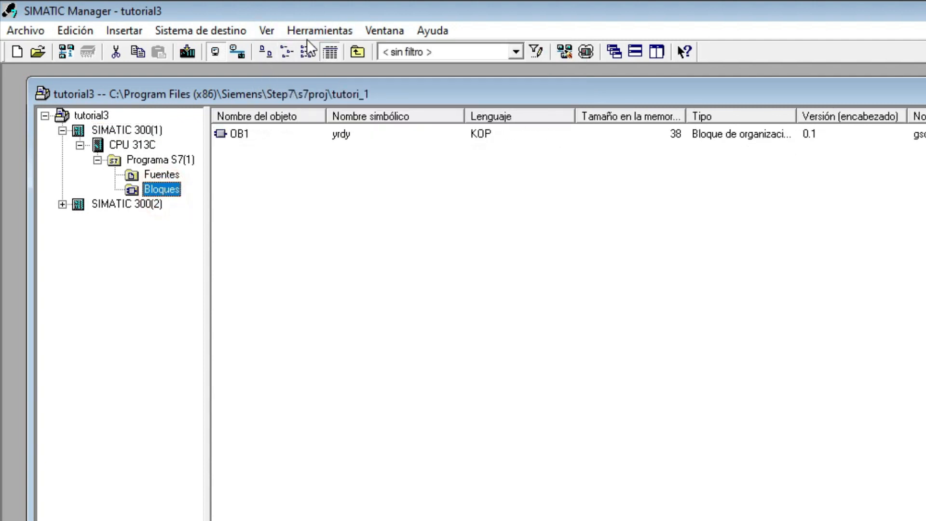
pyautogui.click(319, 31)
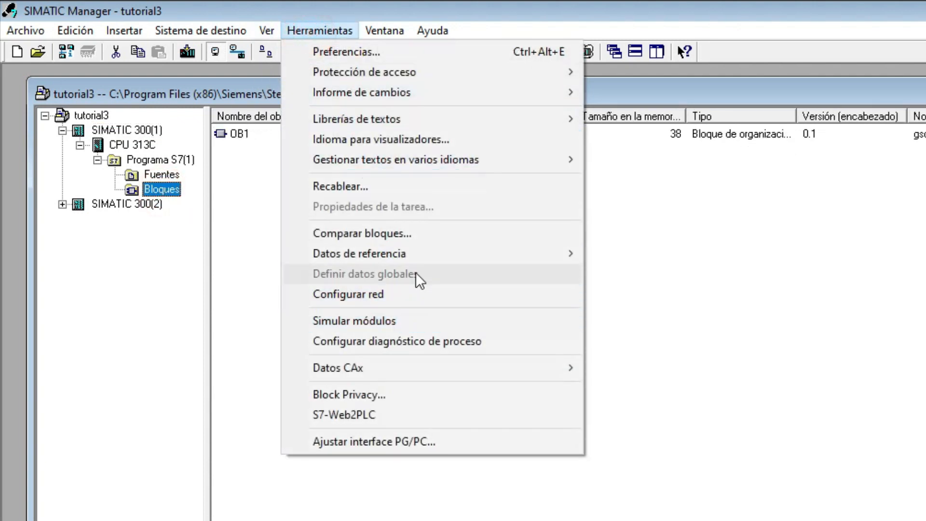
pyautogui.click(422, 256)
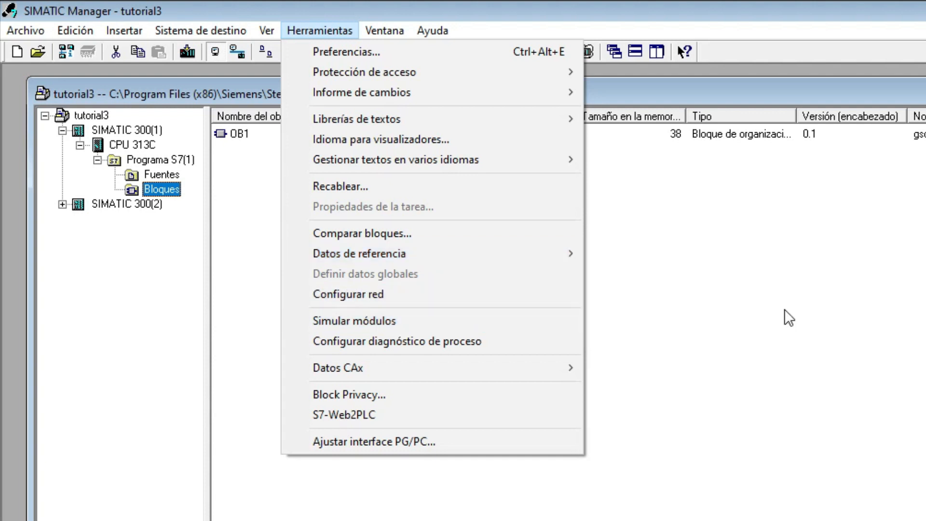
pyautogui.click(645, 502)
# Open the PG/PC interface settings, look through the available interface parametrizations, and cancel without changing anything.
pyautogui.click(333, 30)
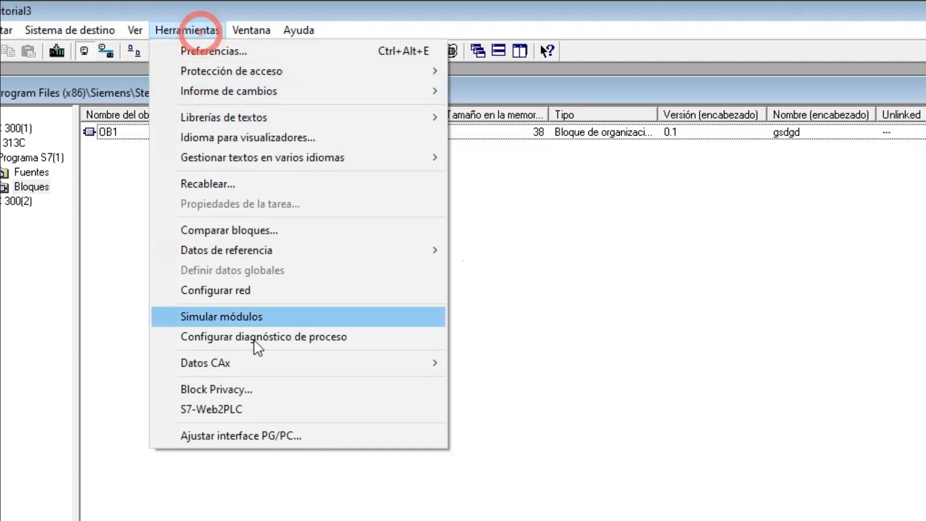
pyautogui.click(273, 439)
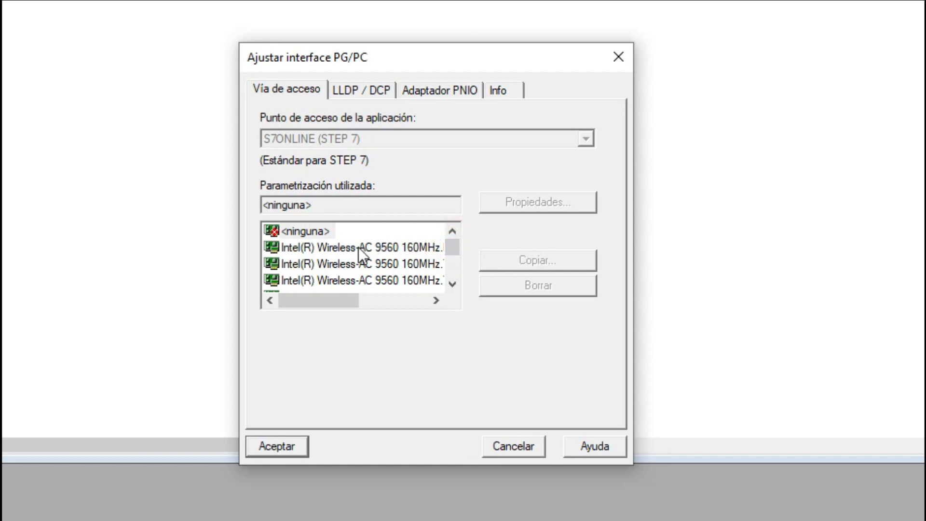
pyautogui.moveTo(456, 248); pyautogui.dragTo(456, 254)
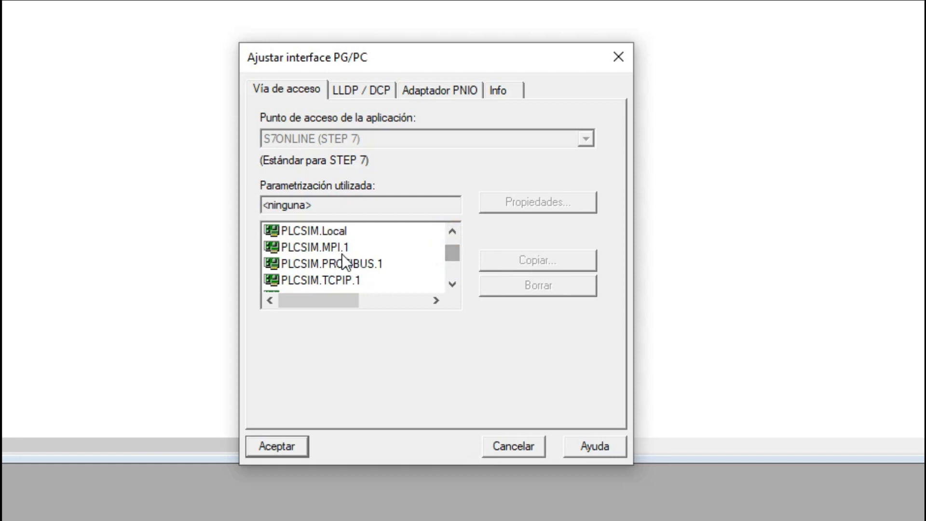
pyautogui.scroll(-1, 341, 275)
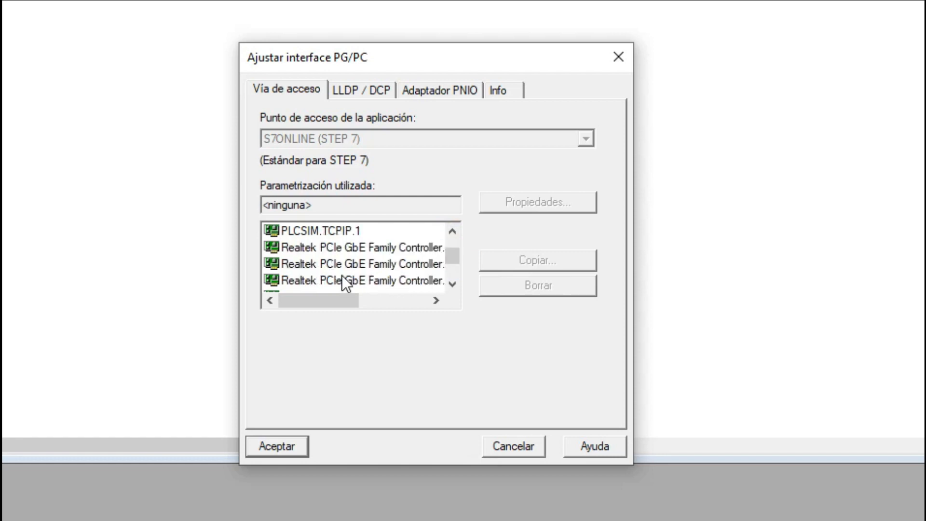
pyautogui.scroll(-1, 343, 244)
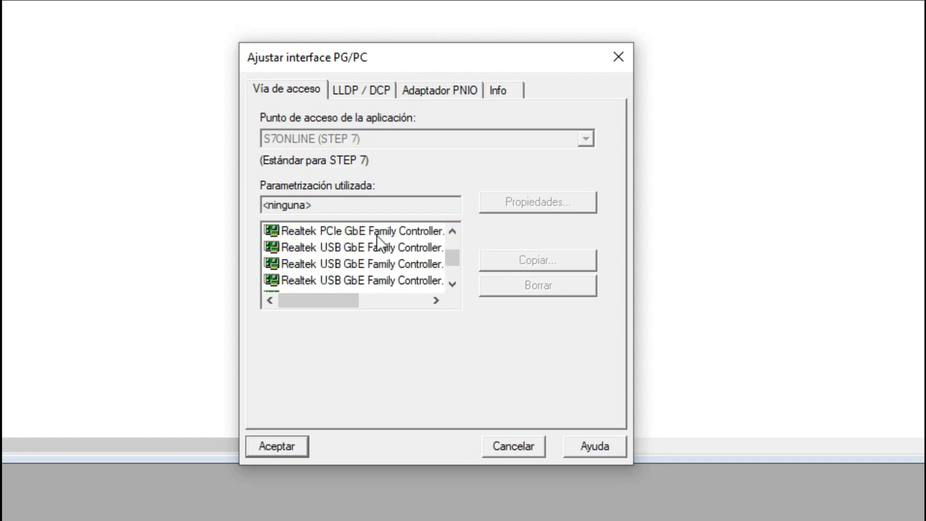
pyautogui.scroll(-1, 377, 236)
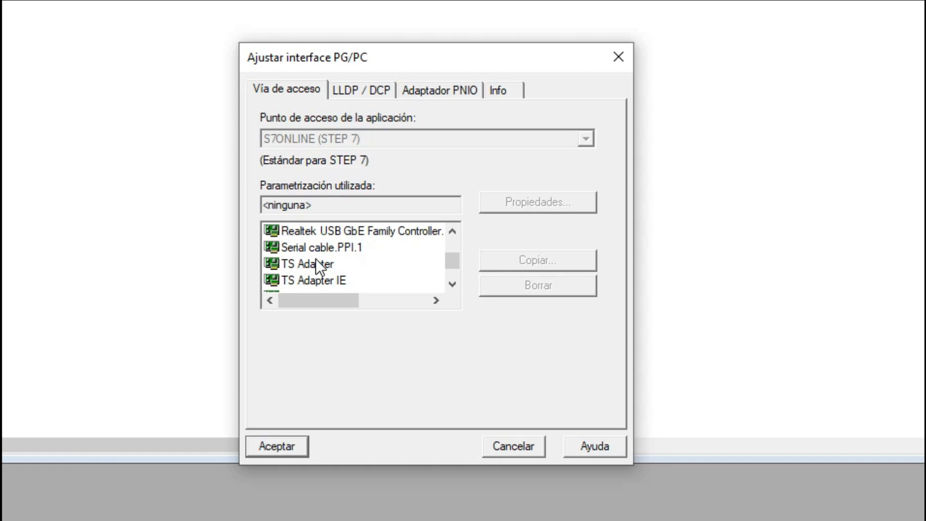
pyautogui.scroll(-1, 368, 276)
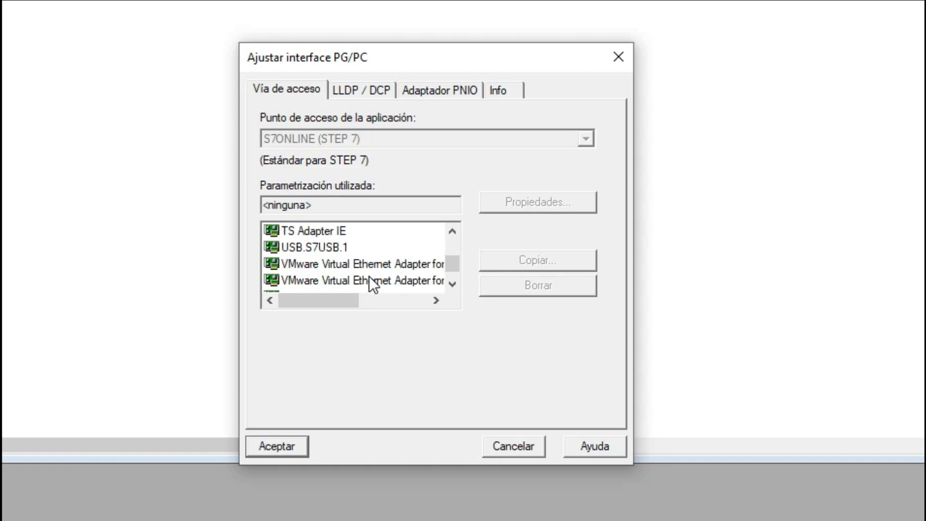
pyautogui.scroll(-1, 369, 276)
pyautogui.scroll(2, 369, 277)
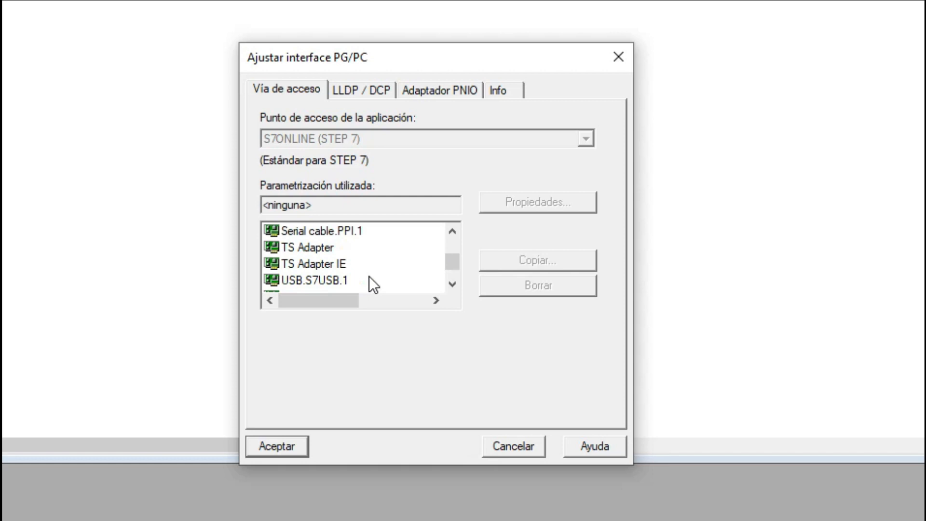
pyautogui.scroll(4, 369, 277)
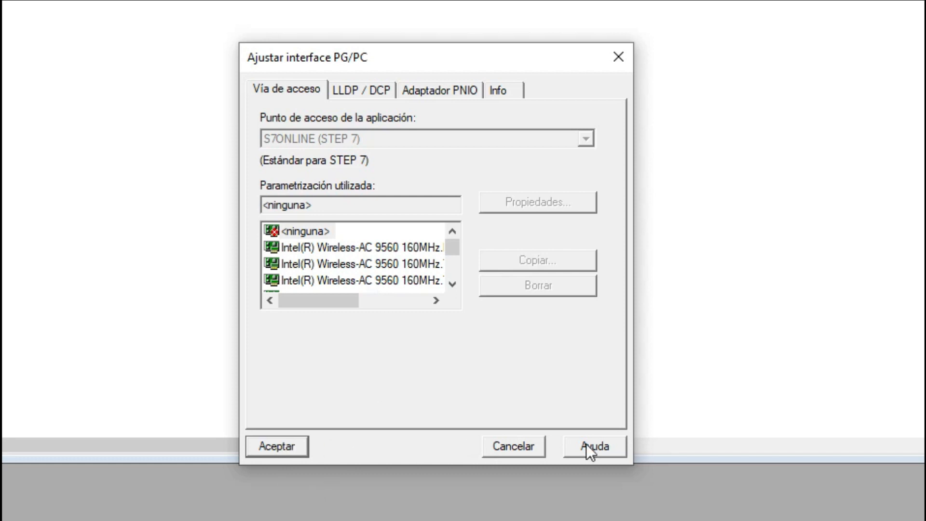
pyautogui.click(514, 452)
pyautogui.click(174, 16)
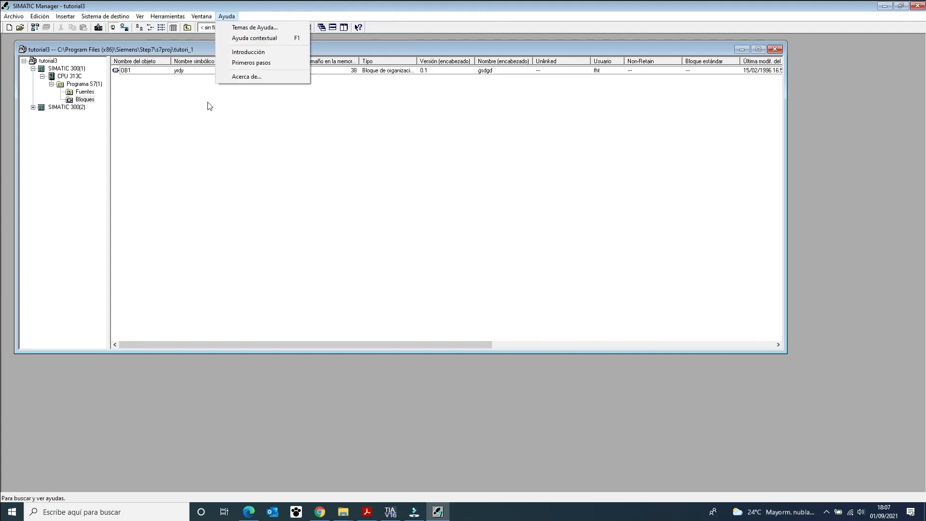
pyautogui.click(206, 207)
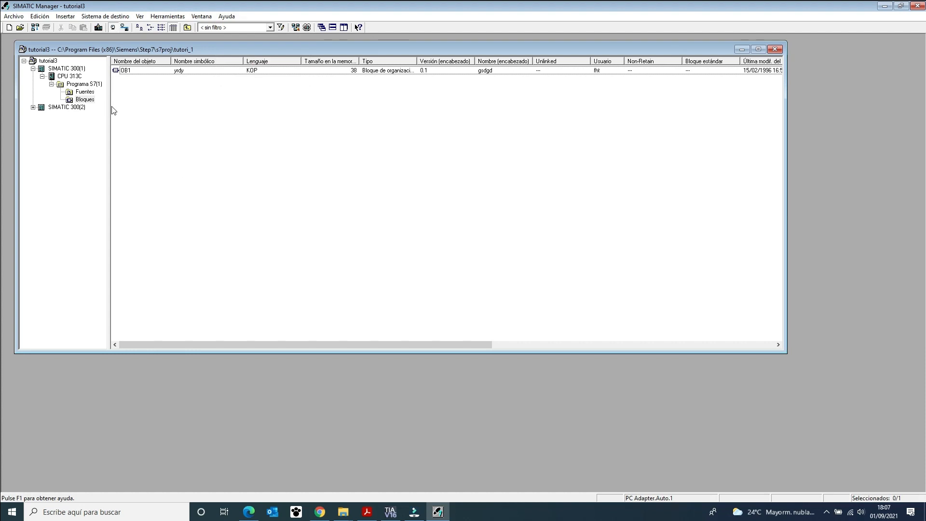
# Widen the project tree pane, and show the contents of the Fuentes folder and finally of Bloques.
pyautogui.moveTo(109, 106); pyautogui.dragTo(148, 106)
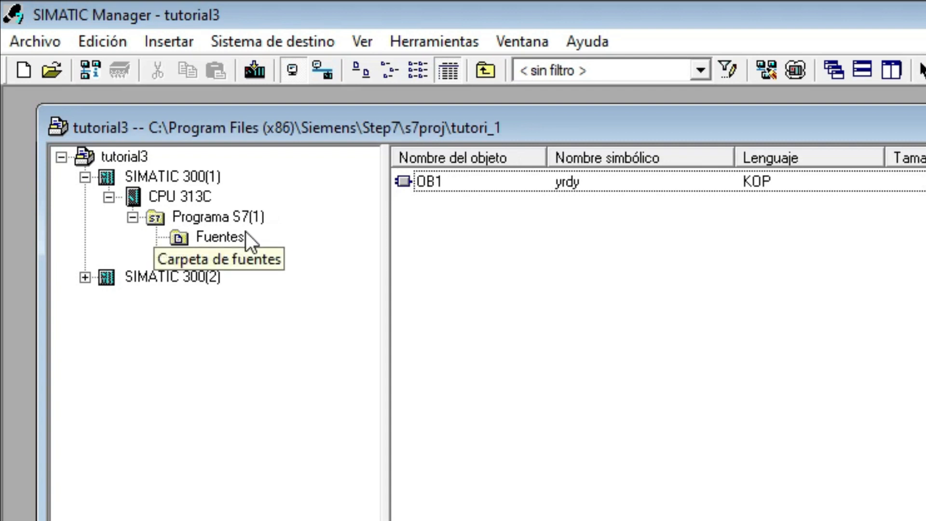
pyautogui.click(201, 244)
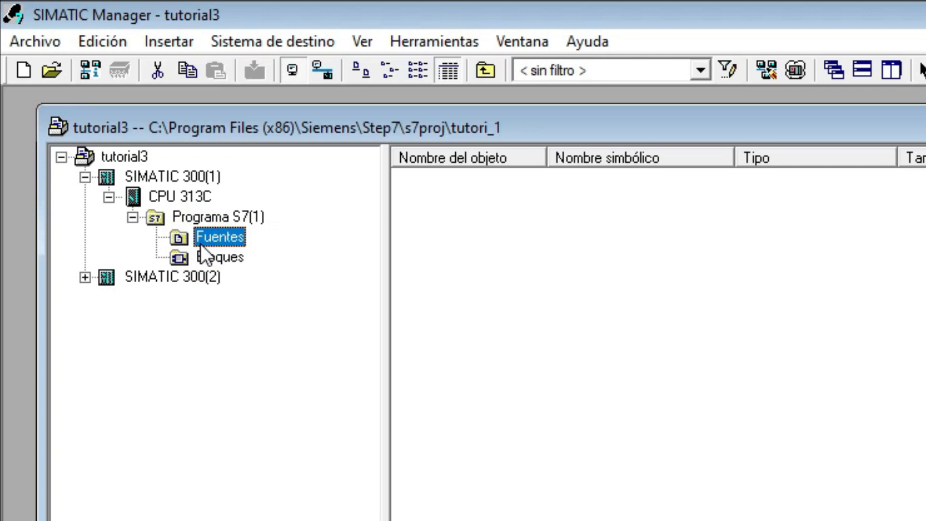
pyautogui.click(212, 255)
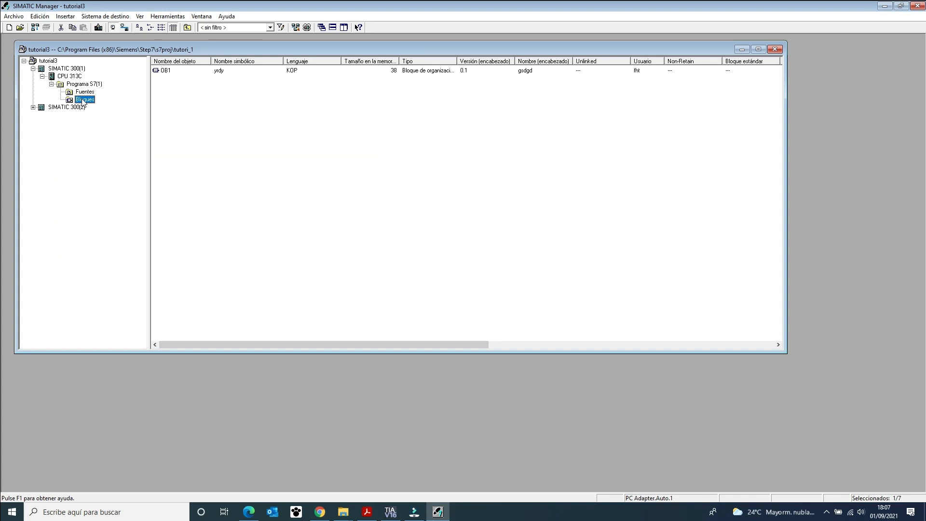
# Open OB1, view its Segment 1 rung in a maximized block window, and close the block editor.
pyautogui.doubleClick(165, 71)
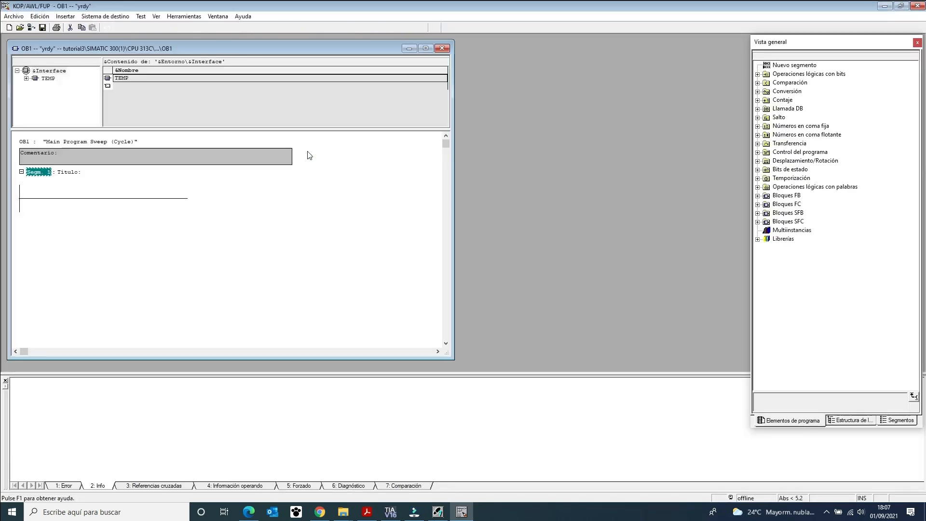
pyautogui.click(83, 197)
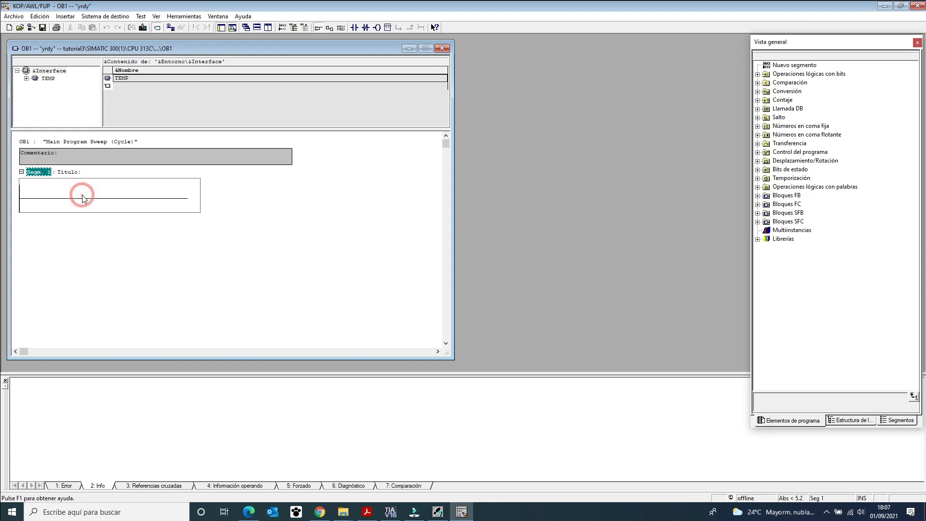
pyautogui.click(425, 48)
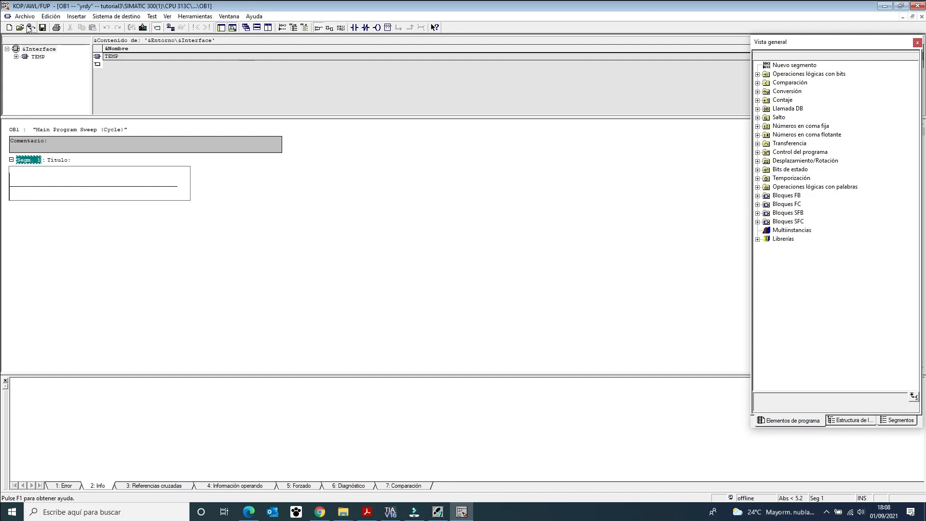
pyautogui.click(918, 6)
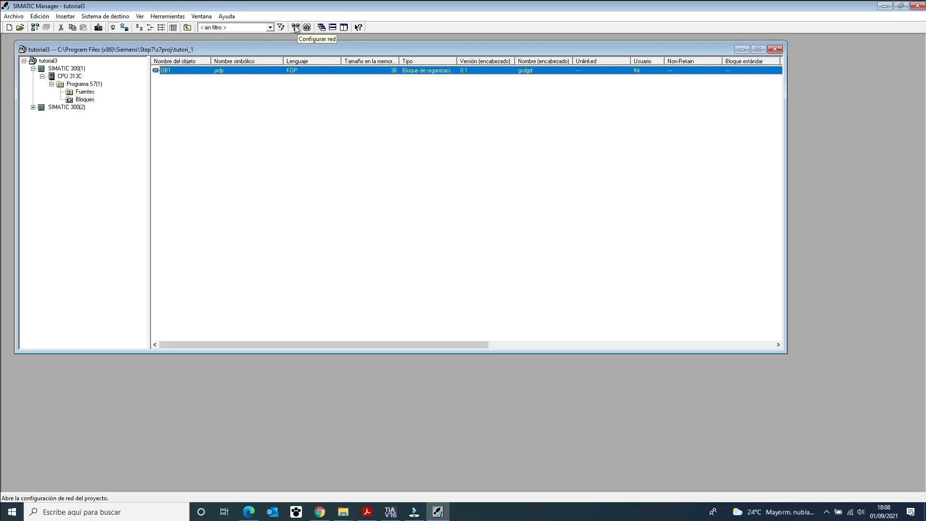
# View the tutorial3 network configuration in NetPro and close it again.
pyautogui.click(296, 28)
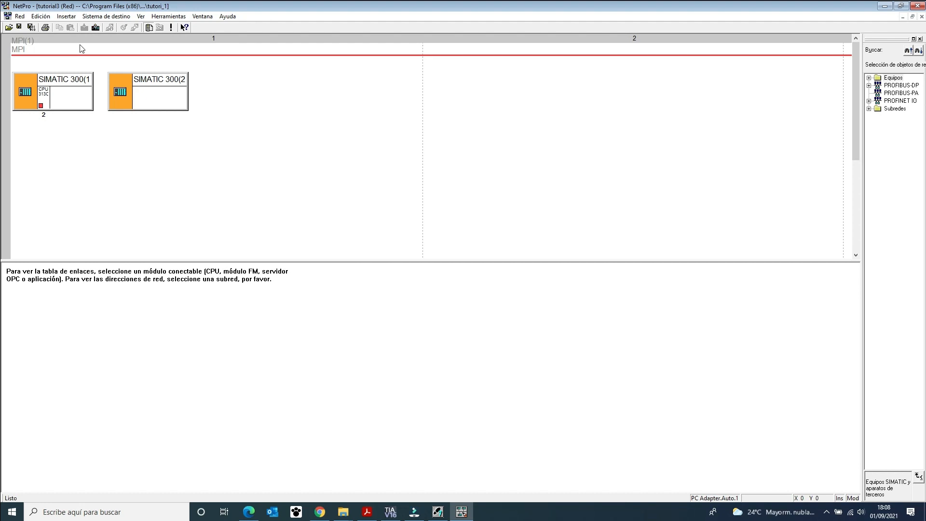
pyautogui.click(917, 6)
pyautogui.click(401, 277)
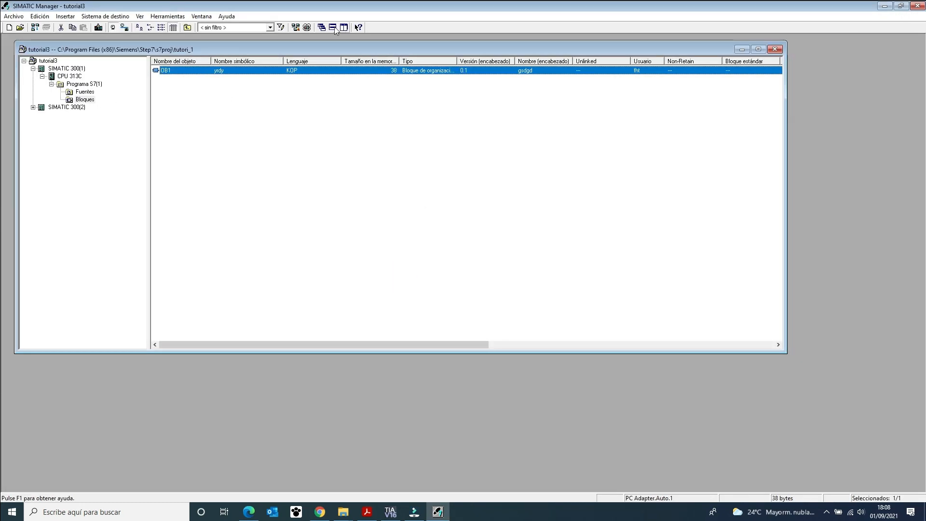
# Enlarge the tutorial3 project window to fill most of the workspace and arrange the open windows in cascade.
pyautogui.moveTo(786, 353); pyautogui.dragTo(919, 478)
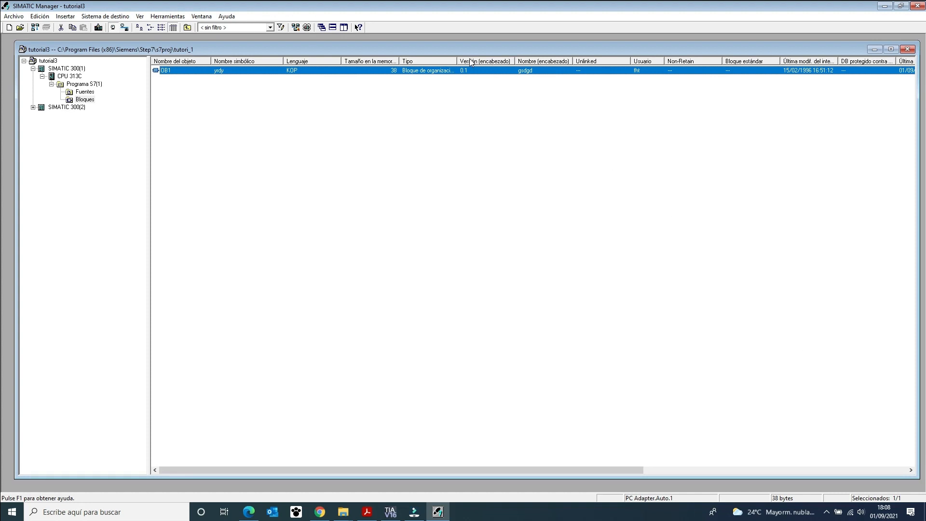
pyautogui.moveTo(461, 48)
pyautogui.mouseDown()
pyautogui.moveTo(438, 42)
pyautogui.moveTo(451, 42)
pyautogui.mouseUp()
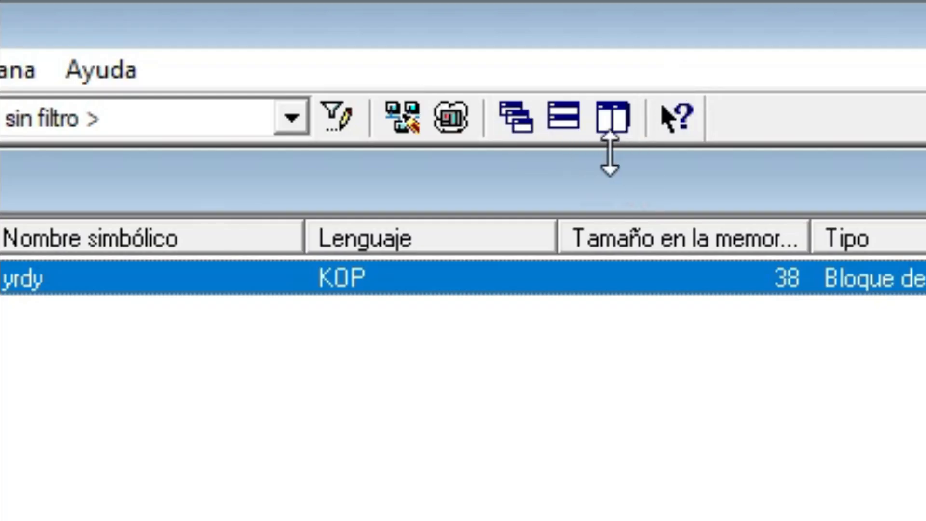
pyautogui.click(501, 119)
pyautogui.click(518, 120)
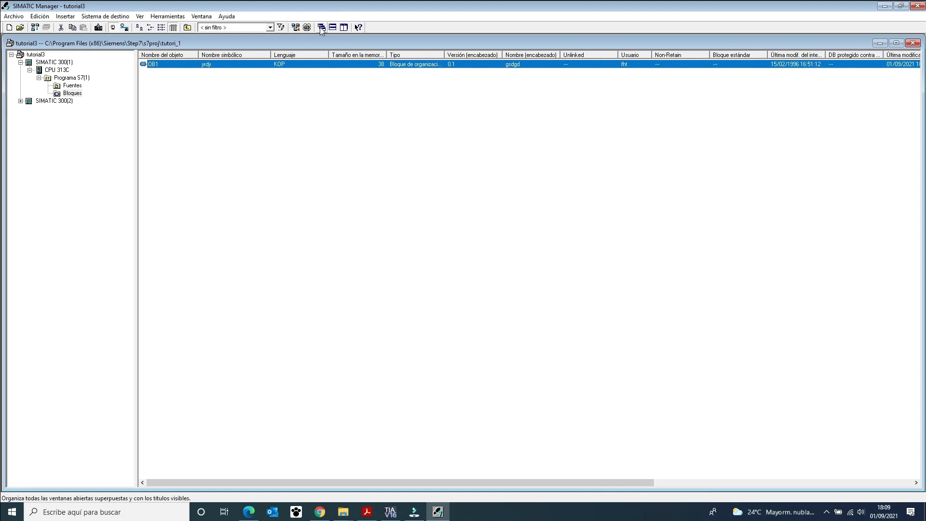
# Cascade the open windows, and open the tutorialStep7 project by browsing to the tutorial folder within STEP7\S7Proj.
pyautogui.click(321, 27)
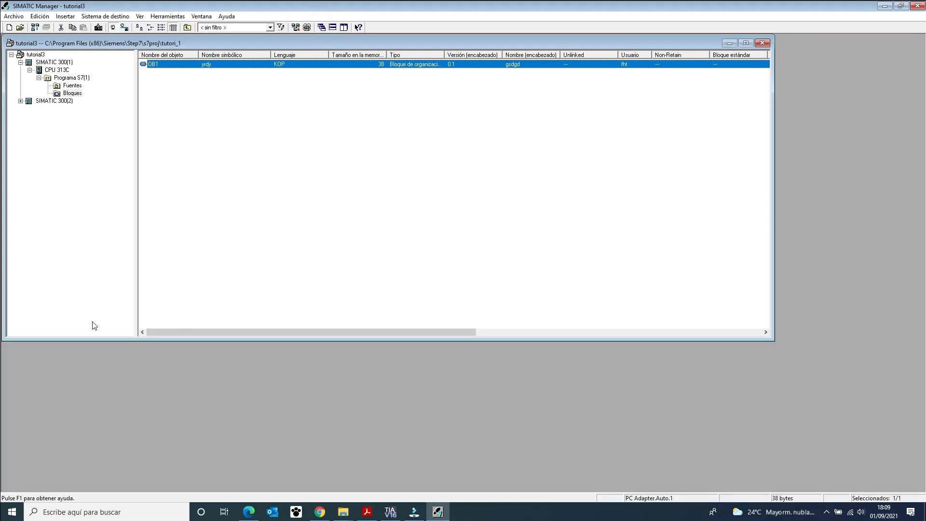
pyautogui.click(22, 28)
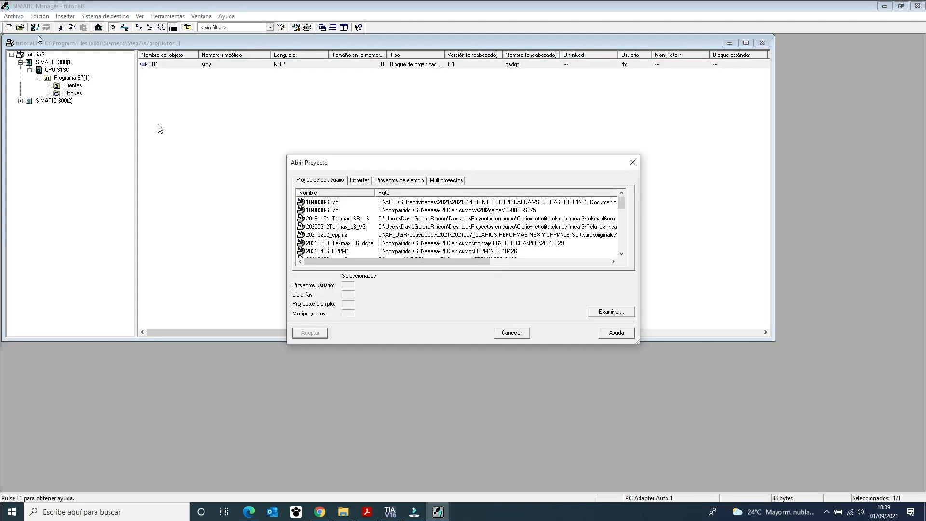
pyautogui.scroll(-4, 448, 255)
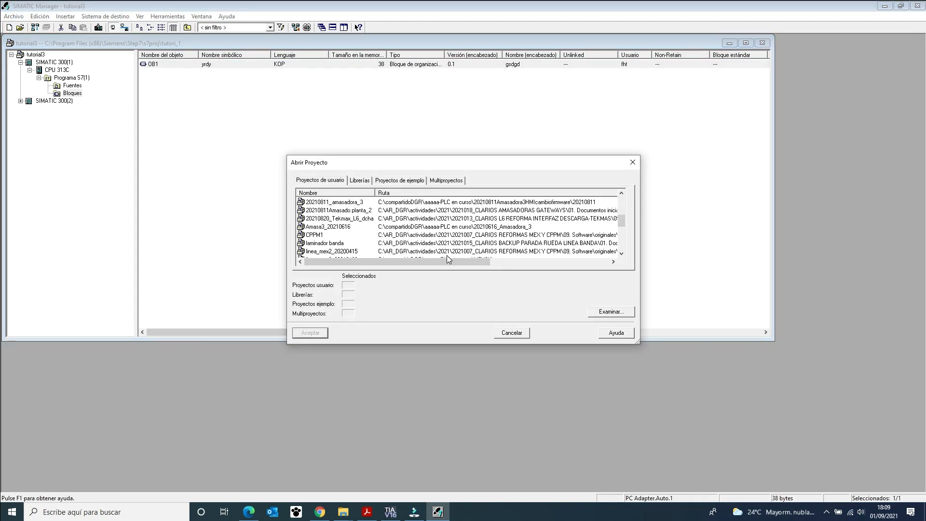
pyautogui.click(610, 311)
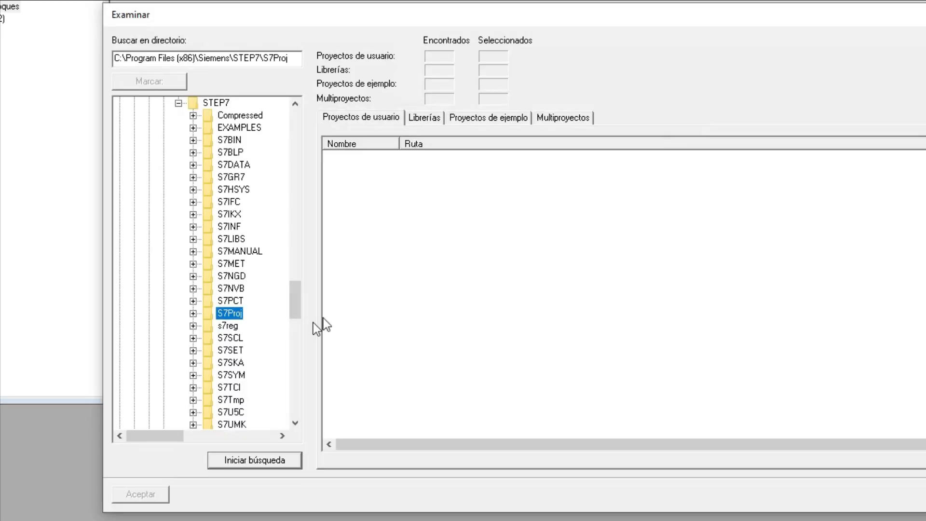
pyautogui.click(193, 313)
pyautogui.click(245, 387)
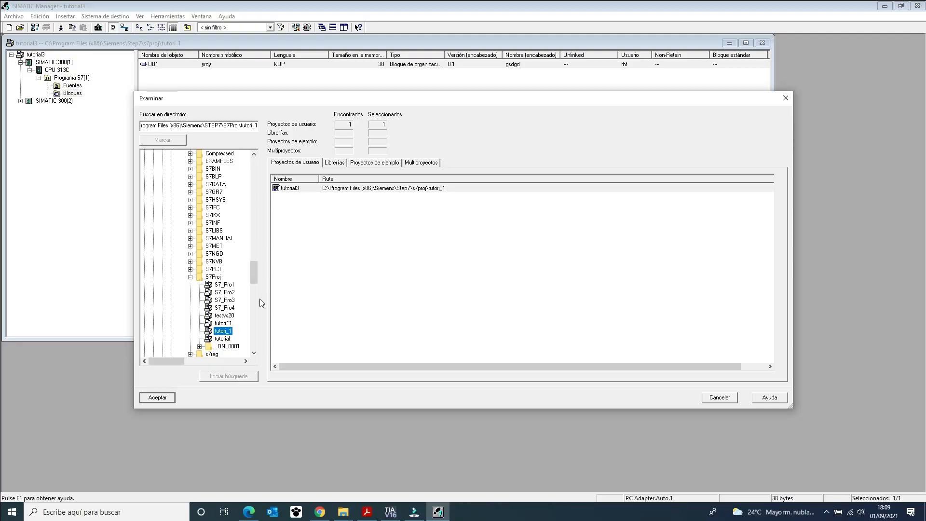
pyautogui.click(221, 339)
pyautogui.click(162, 398)
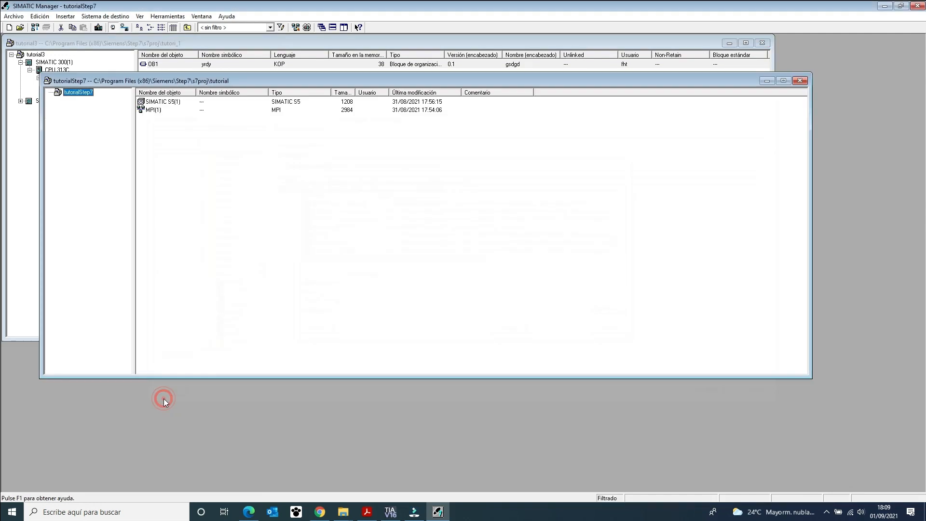
# Move the tutorialStep7 project window down to uncover tutorial3, and close tutorialStep7.
pyautogui.moveTo(180, 79); pyautogui.dragTo(179, 212)
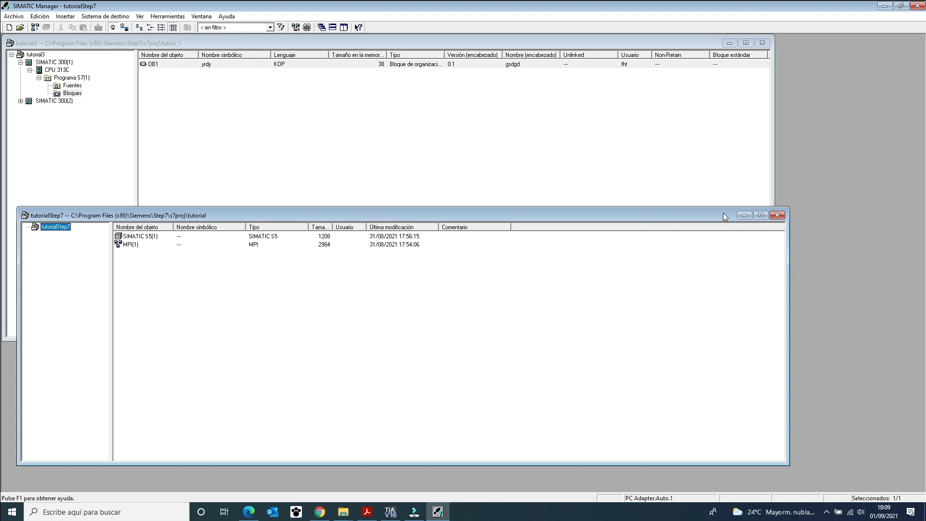
pyautogui.click(776, 215)
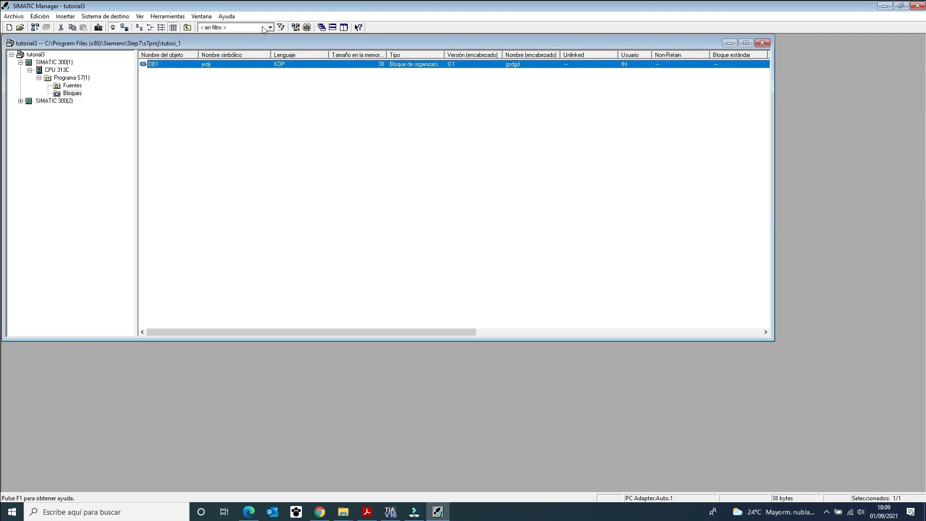